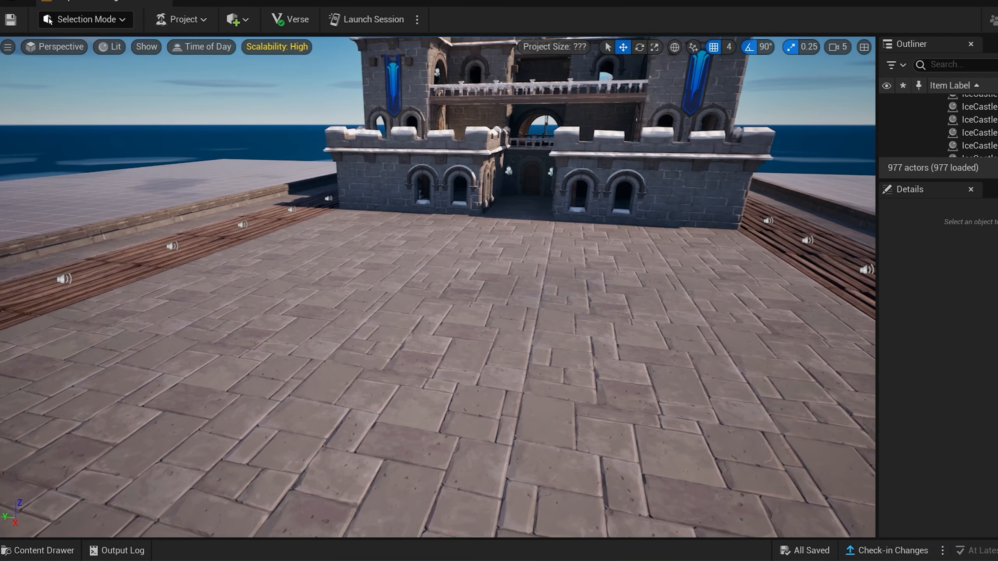
right_drag(438, 287, 466, 311)
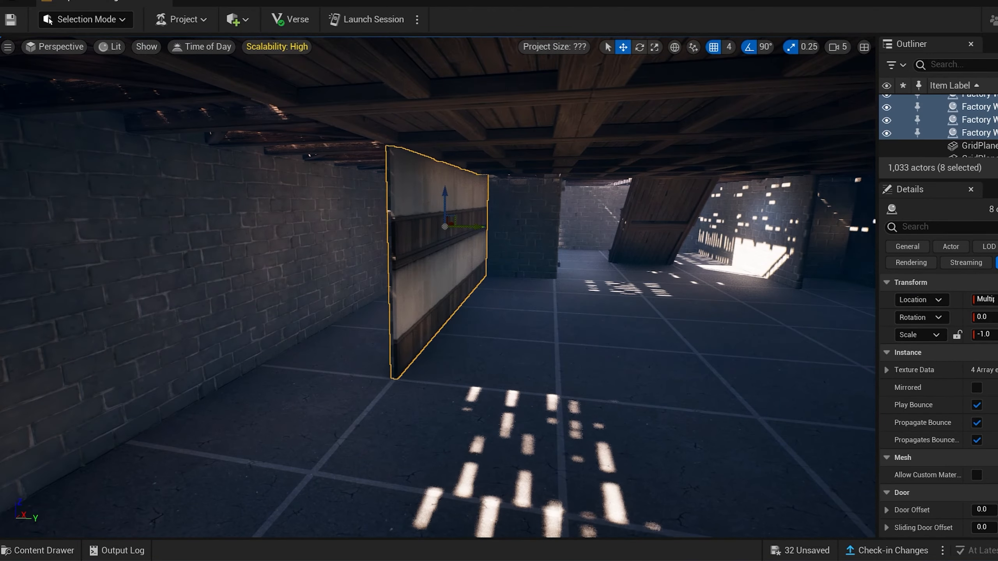
click(448, 284)
right_drag(438, 287, 196, 287)
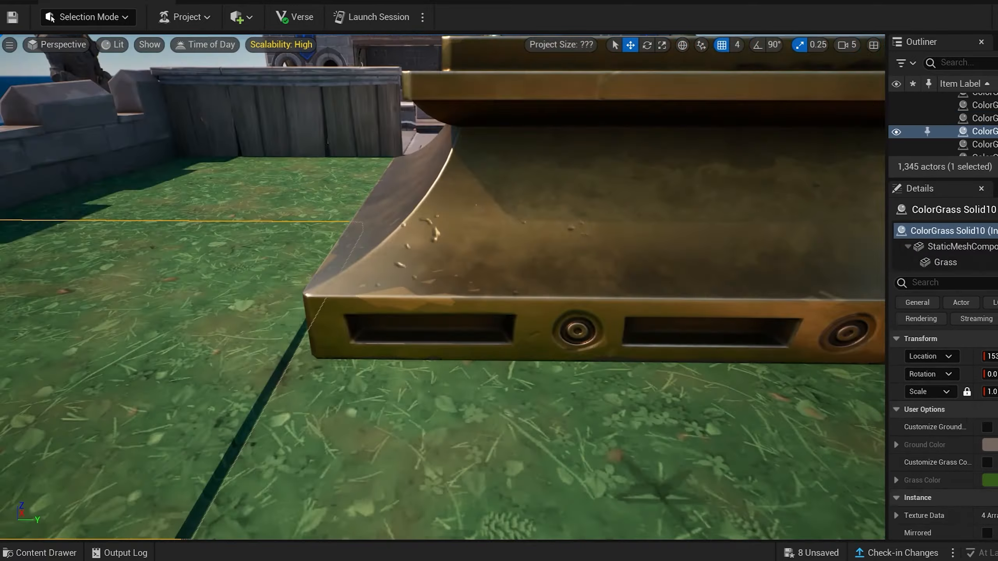
click(242, 150)
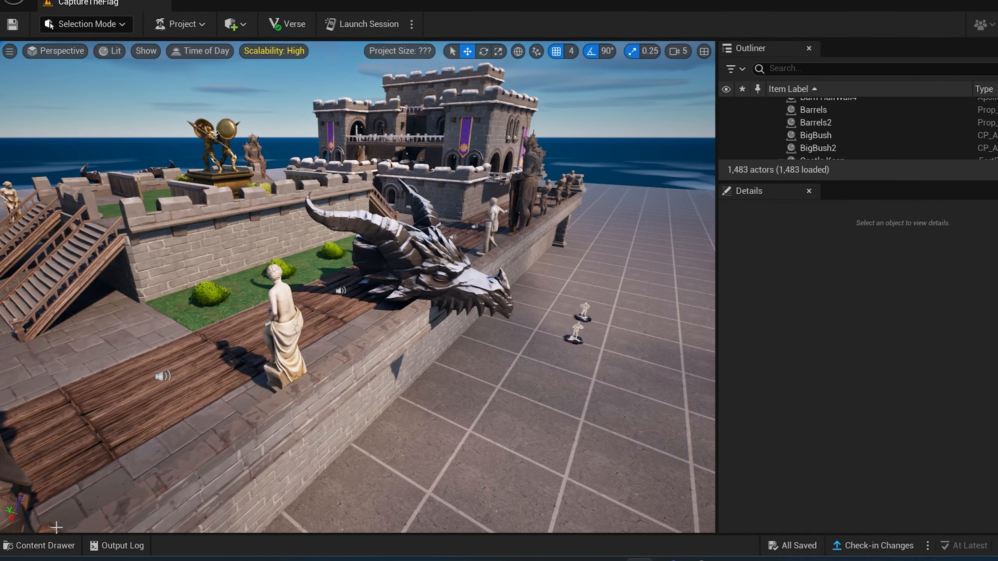
- Place a Barrier Device beside the dragon head on the outer castle wall and move it outward to Y -2832
click(57, 545)
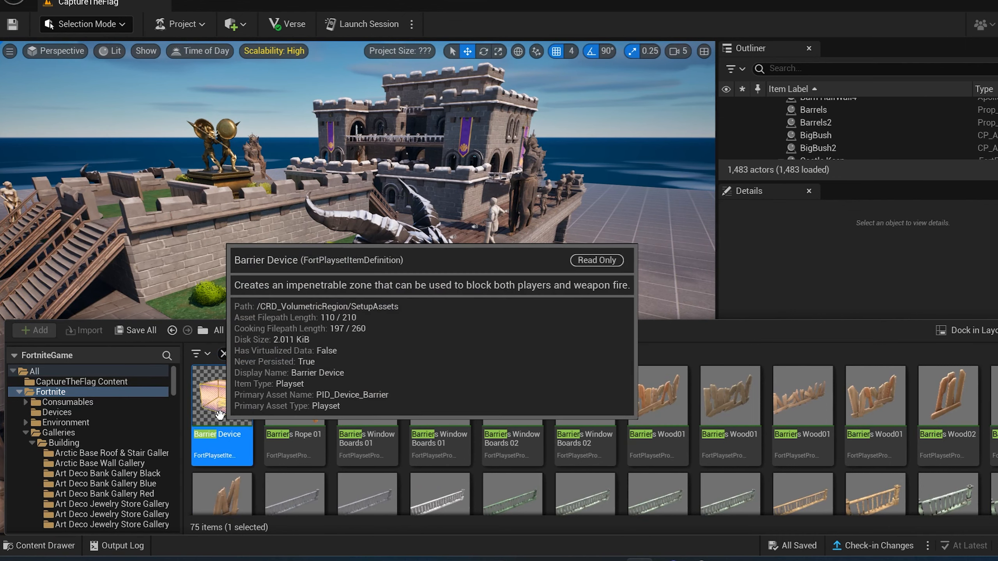
drag(228, 395, 416, 293)
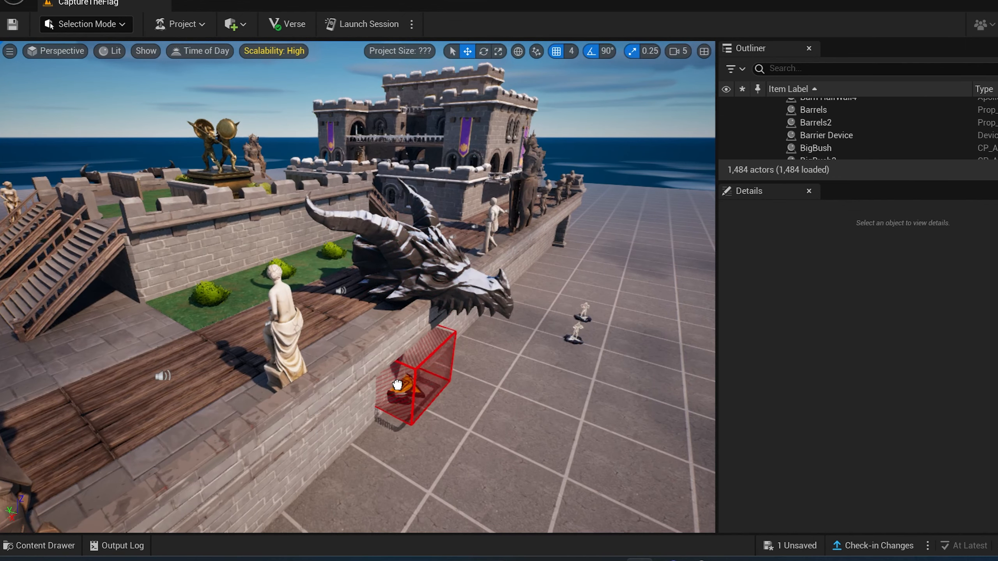
click(393, 350)
scroll(387, 356, up, 5)
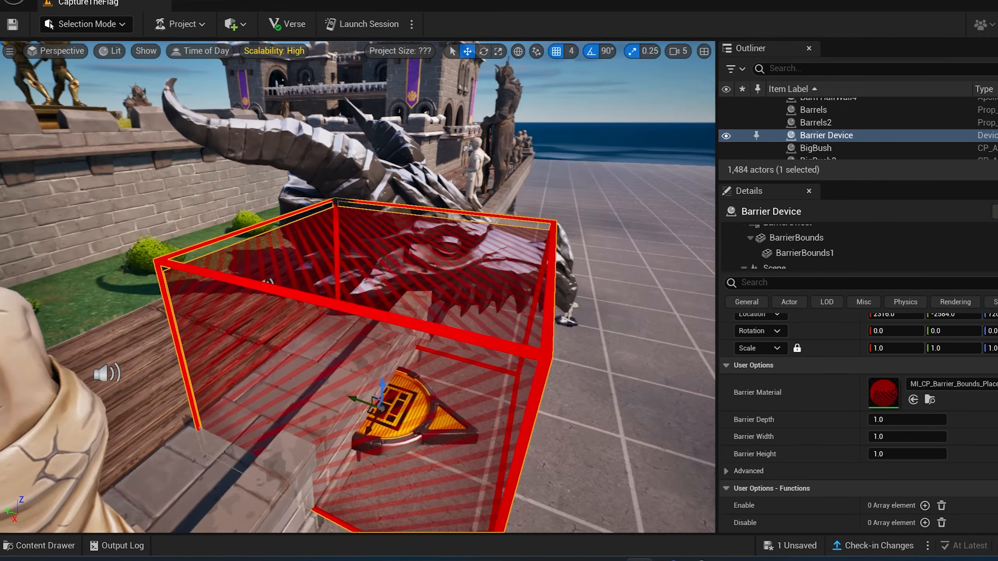
right_drag(387, 356, 416, 368)
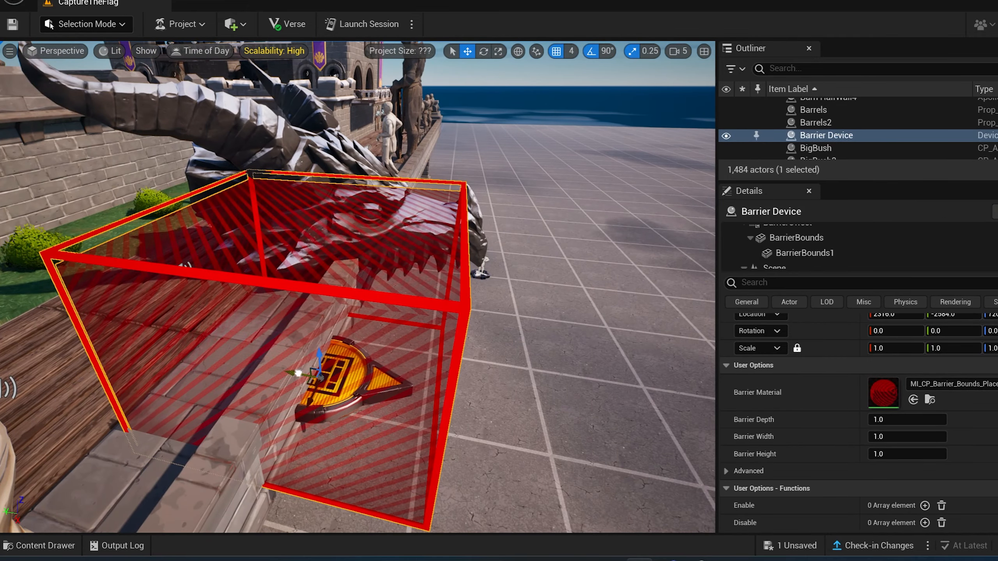
drag(299, 372, 420, 378)
- Scale the barrier to 5.0 in height and 5.0 in length, and duplicate it along the castle wall
right_drag(420, 378, 358, 354)
key(s)
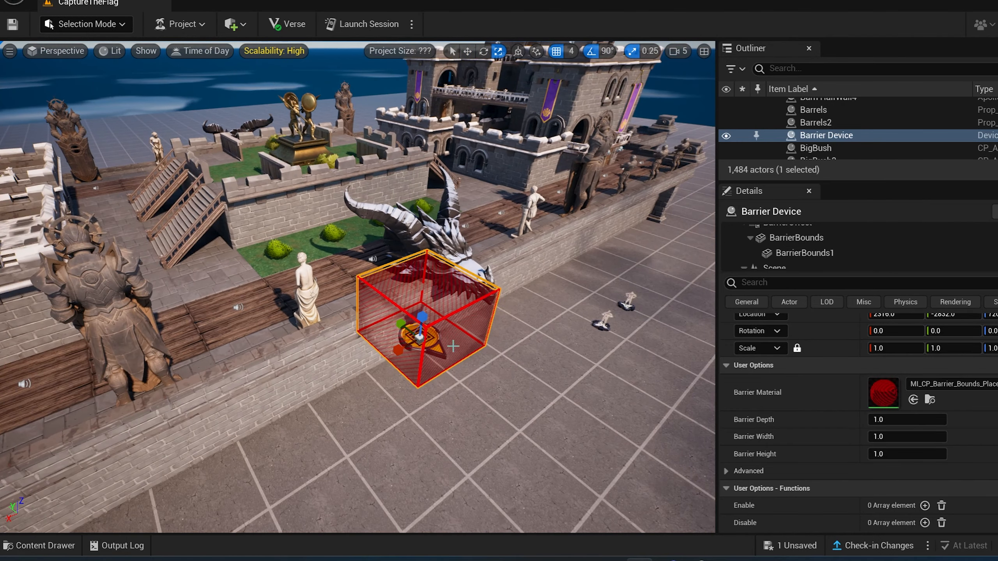
right_drag(453, 345, 411, 312)
drag(409, 309, 409, 189)
right_drag(414, 323, 401, 313)
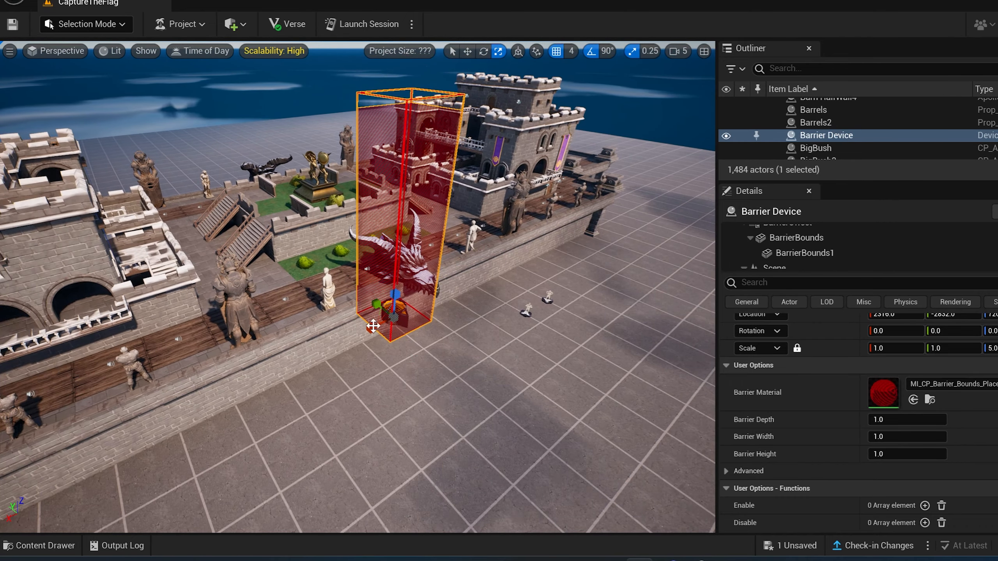
drag(370, 327, 341, 344)
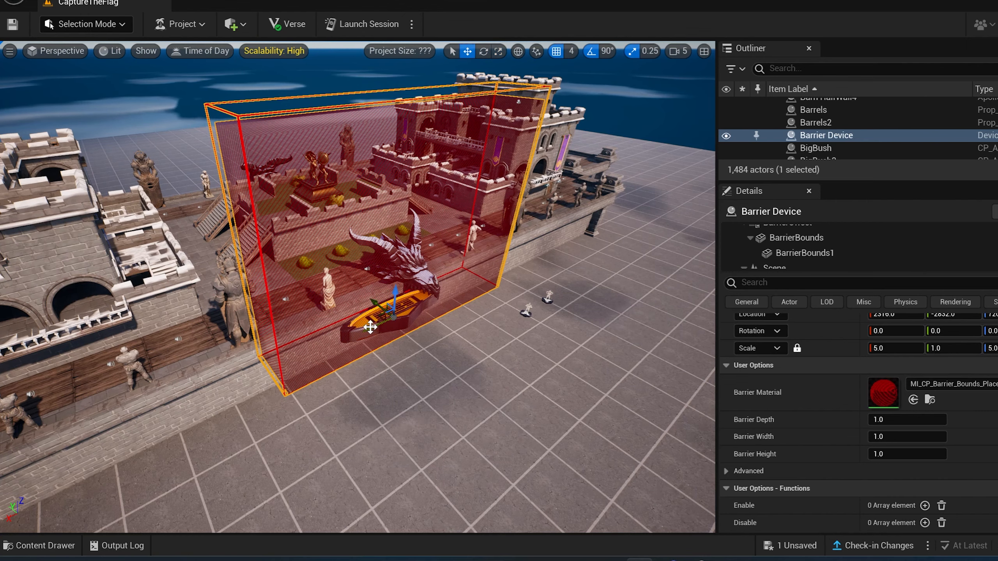
right_drag(296, 328, 372, 337)
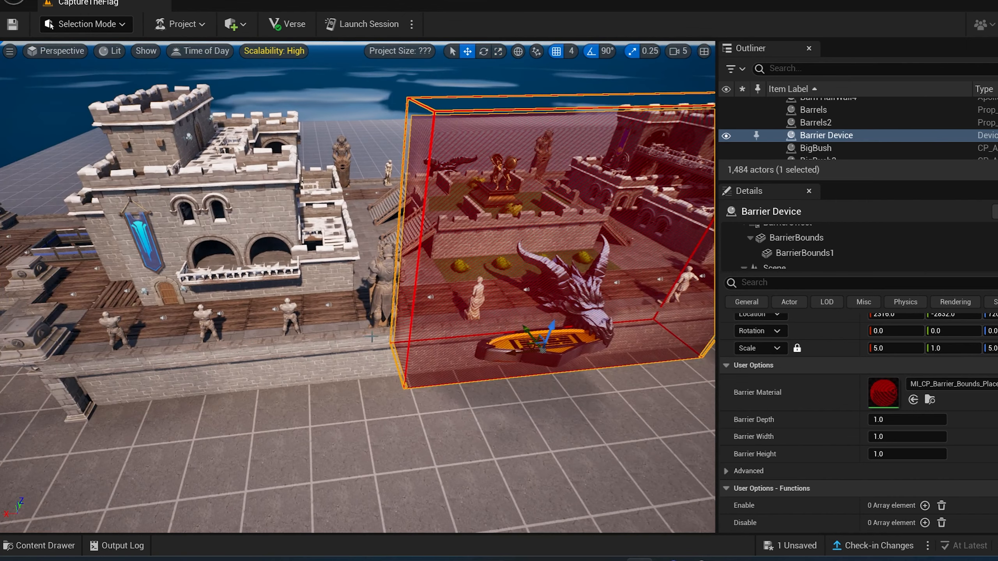
alt+drag(517, 354, 189, 342)
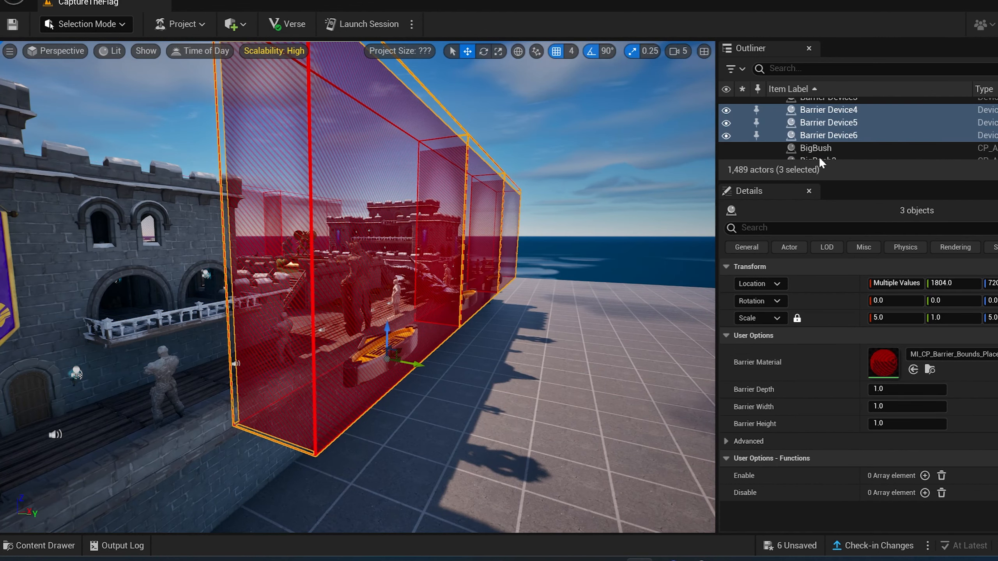
- Select Barrier Device4 and examine its advanced options, including phase, base visibility, zone shape and weapon fire blocking
click(822, 109)
scroll(856, 372, down, 2)
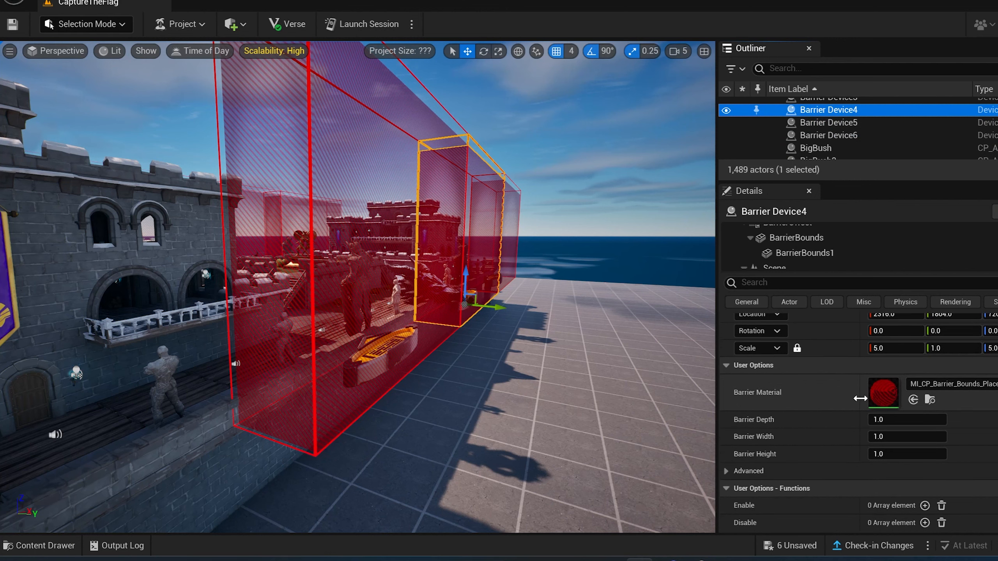
click(728, 472)
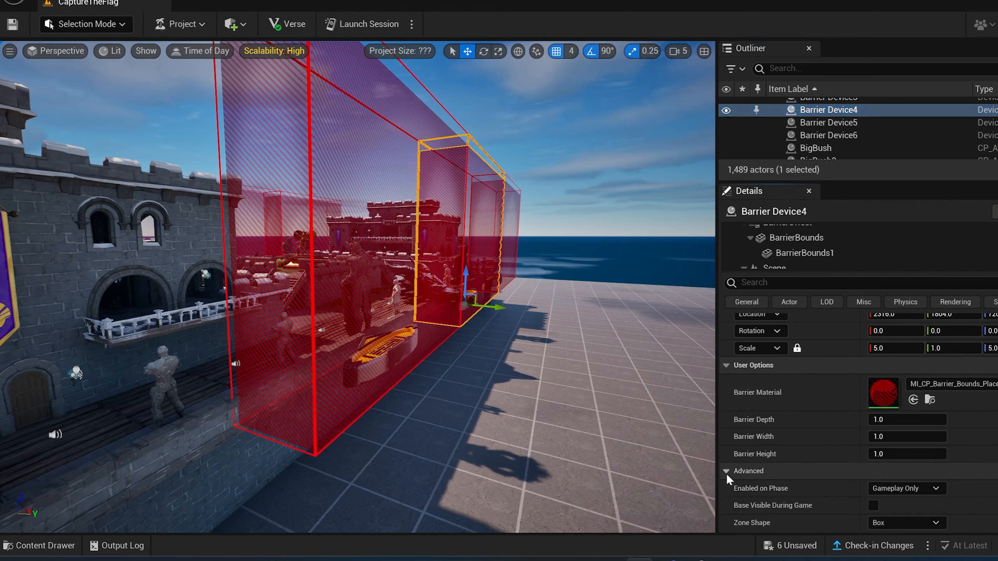
scroll(866, 485, down, 1)
scroll(867, 485, down, 1)
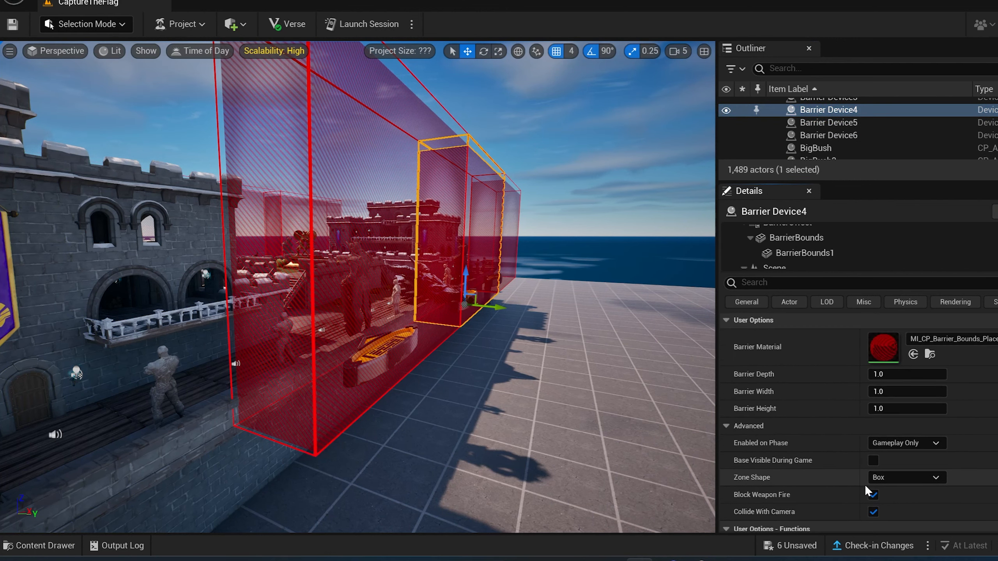
scroll(835, 417, down, 1)
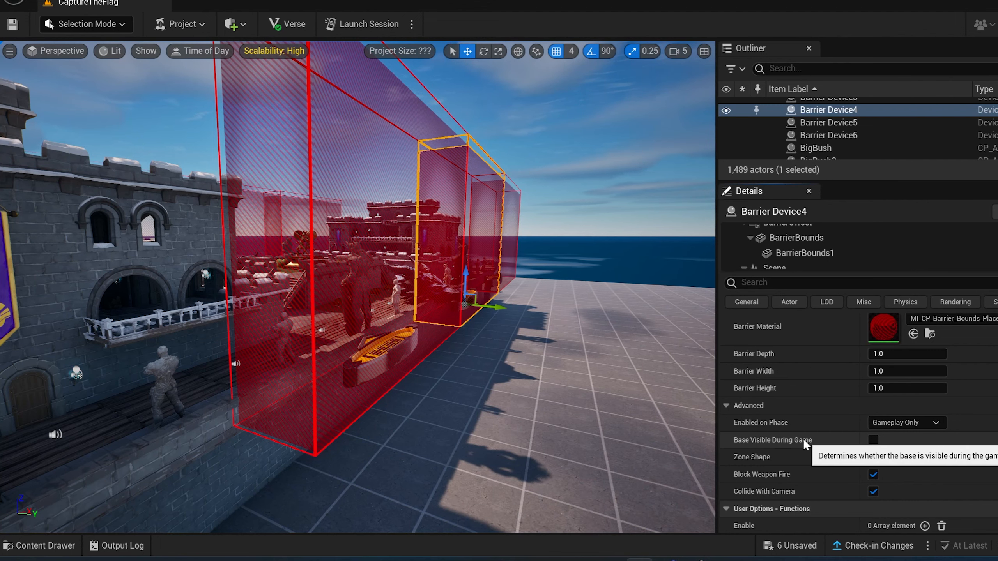
scroll(733, 361, up, 4)
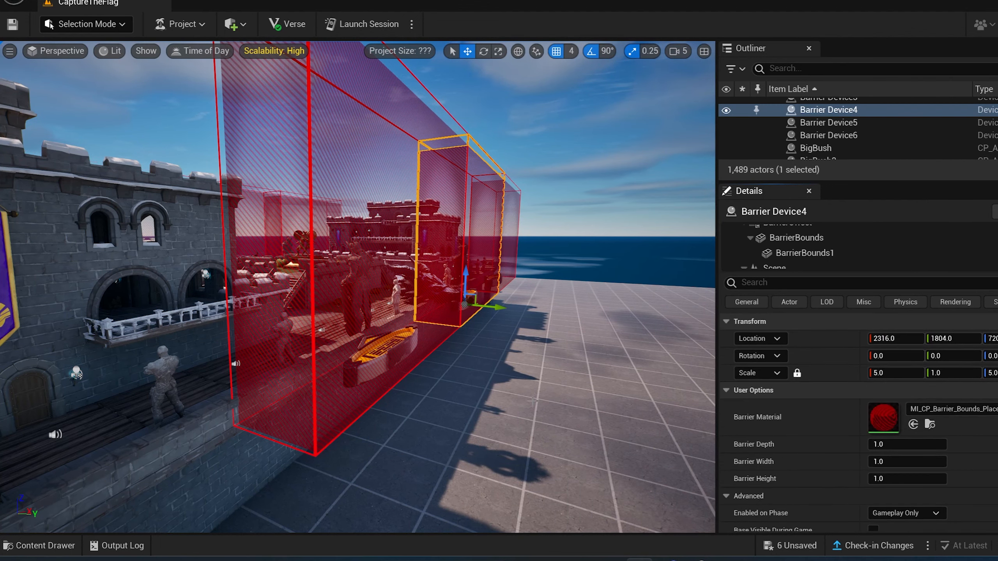
- Delete the two grid floor planes beyond the barriers on one side of the castles
right_drag(532, 400, 582, 417)
key(s)
key(s)
click(423, 330)
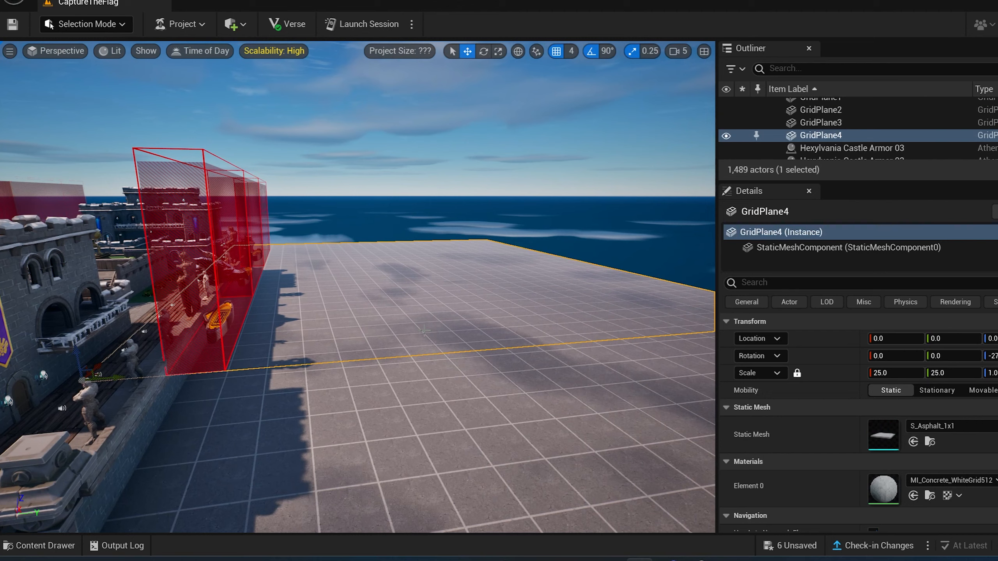
key(Delete)
click(416, 385)
key(Delete)
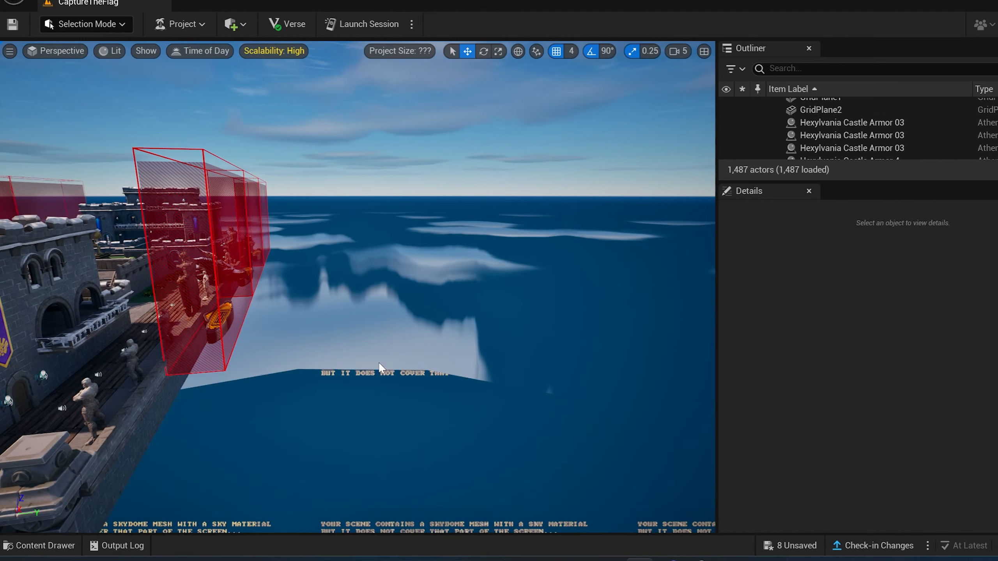
- Delete the remaining two grid floor planes on the opposite side of the castles
right_drag(379, 367, 339, 334)
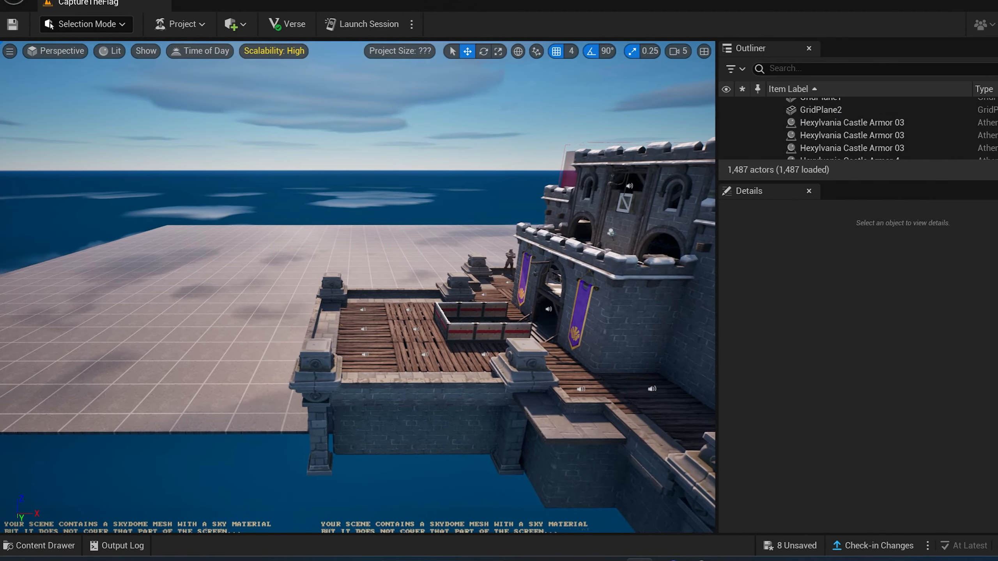
click(228, 336)
key(Delete)
right_drag(346, 269, 339, 241)
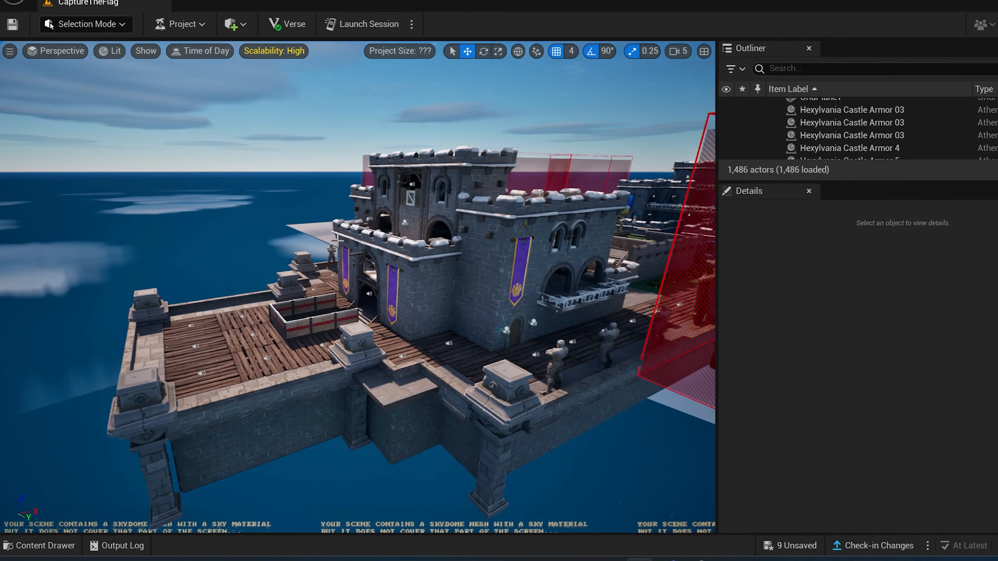
click(324, 235)
key(Delete)
- Switch from Selection mode to Landscape mode
mouse_move(603, 467)
right_down()
mouse_move(620, 447)
mouse_move(655, 441)
mouse_move(603, 470)
right_up()
right_drag(443, 457, 432, 463)
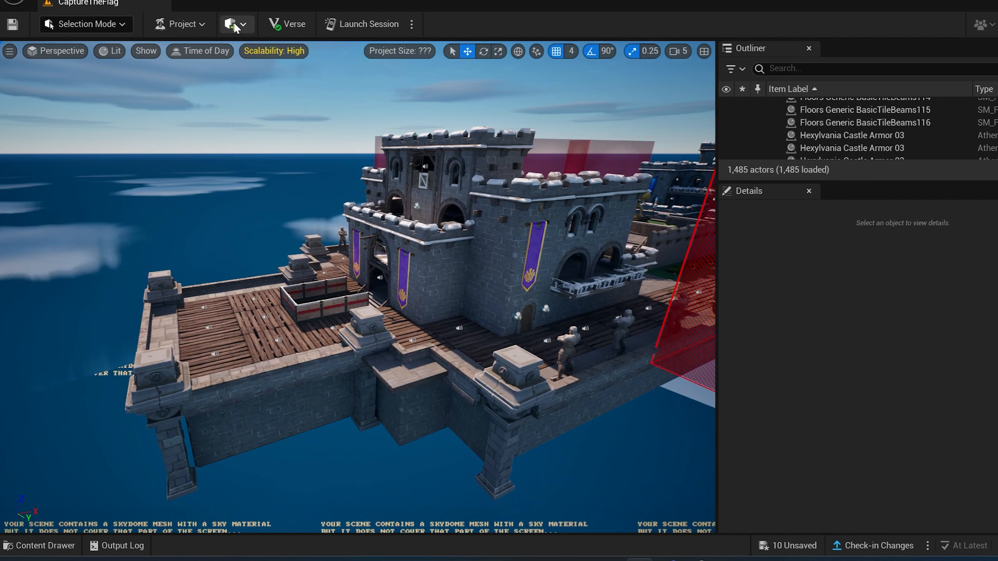
click(100, 25)
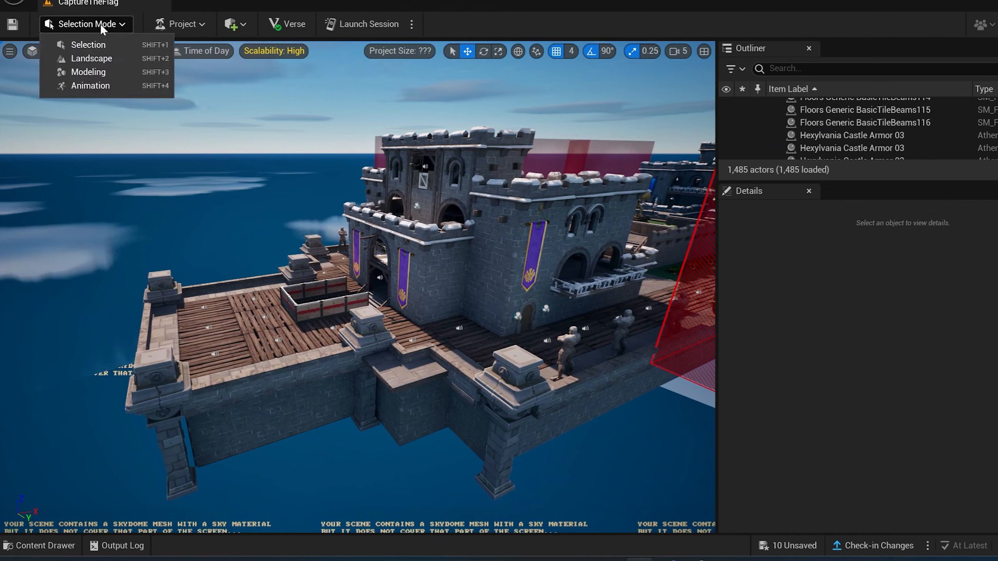
click(103, 58)
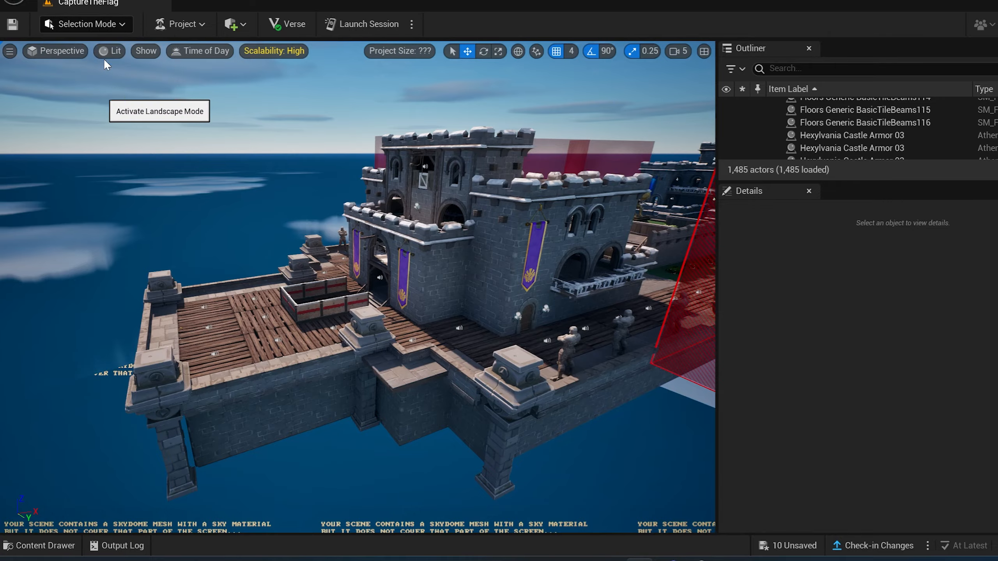
- Lower the new landscape preview beneath the castle walls to a Z location of 12
key(w)
right_drag(371, 319, 378, 347)
key(q)
key(a)
key(q)
key(d)
key(e)
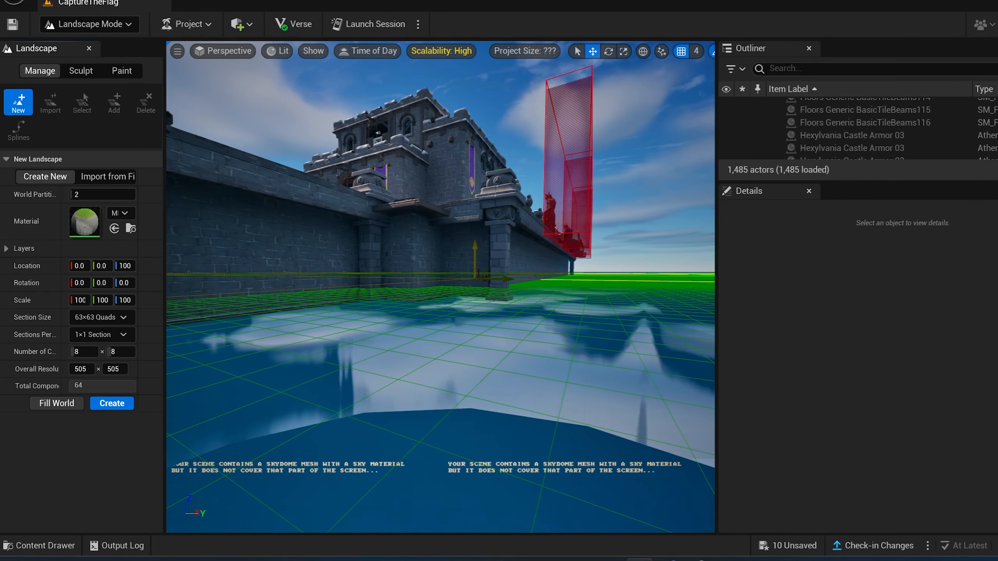
drag(474, 248, 475, 253)
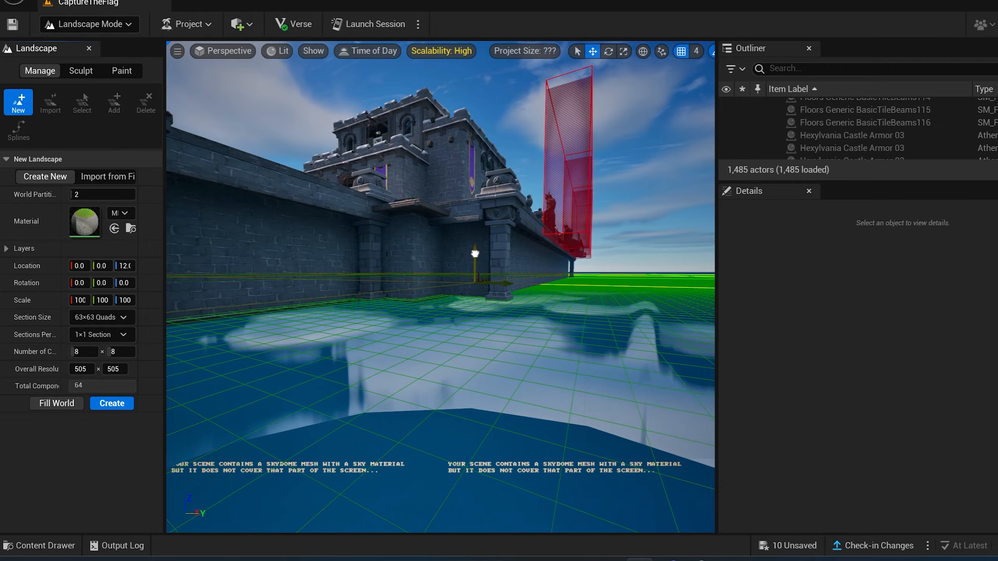
- Widen the landscape settings area so its labels and values are fully readable
key(a)
right_drag(475, 254, 475, 253)
key(q)
key(e)
scroll(267, 250, down, 5)
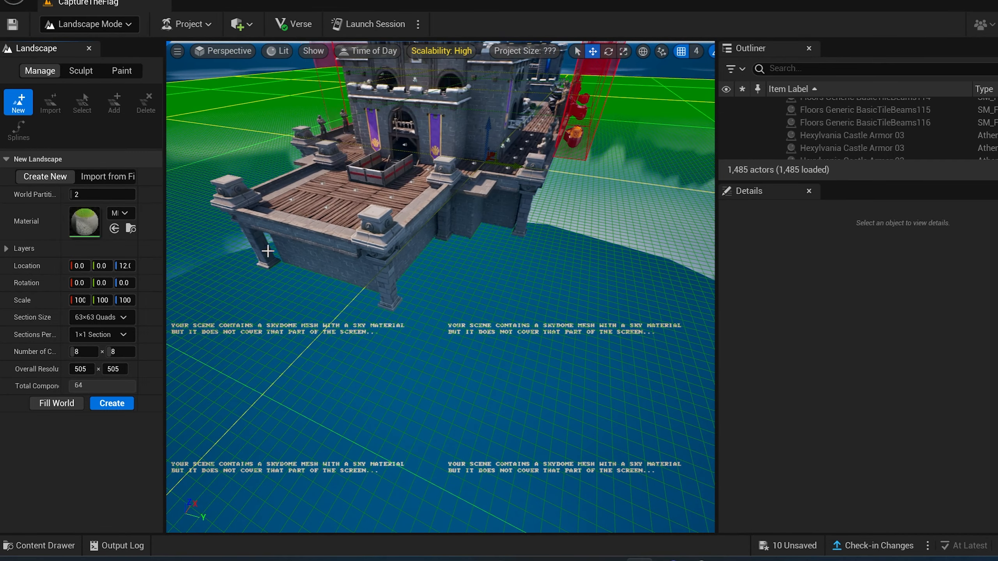
drag(162, 312, 308, 302)
scroll(453, 279, down, 8)
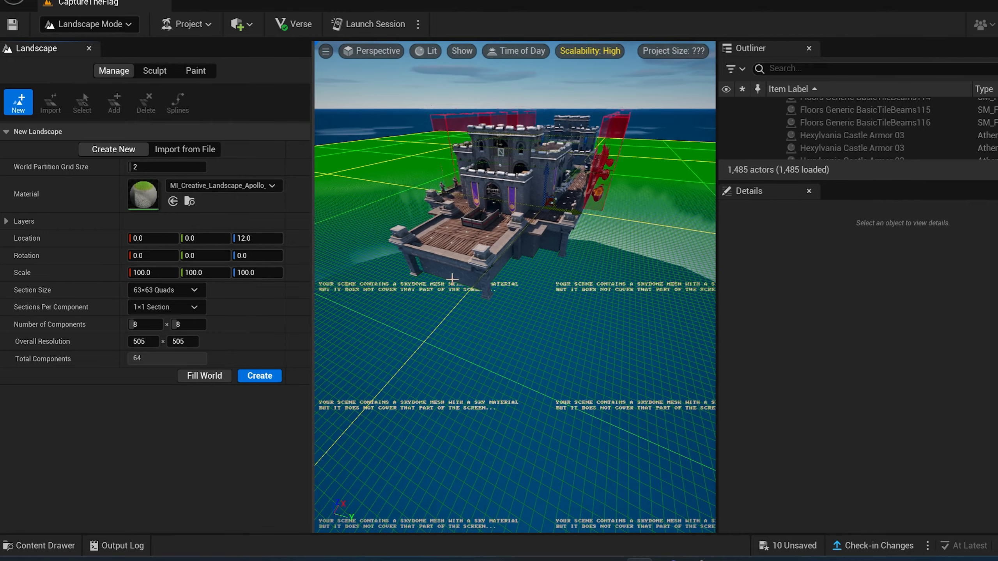
- Set the new landscape's section size to 31×31 Quads
mouse_move(453, 279)
right_down()
mouse_move(471, 291)
mouse_move(441, 254)
mouse_move(443, 266)
right_up()
key(s)
key(a)
right_drag(357, 271, 358, 271)
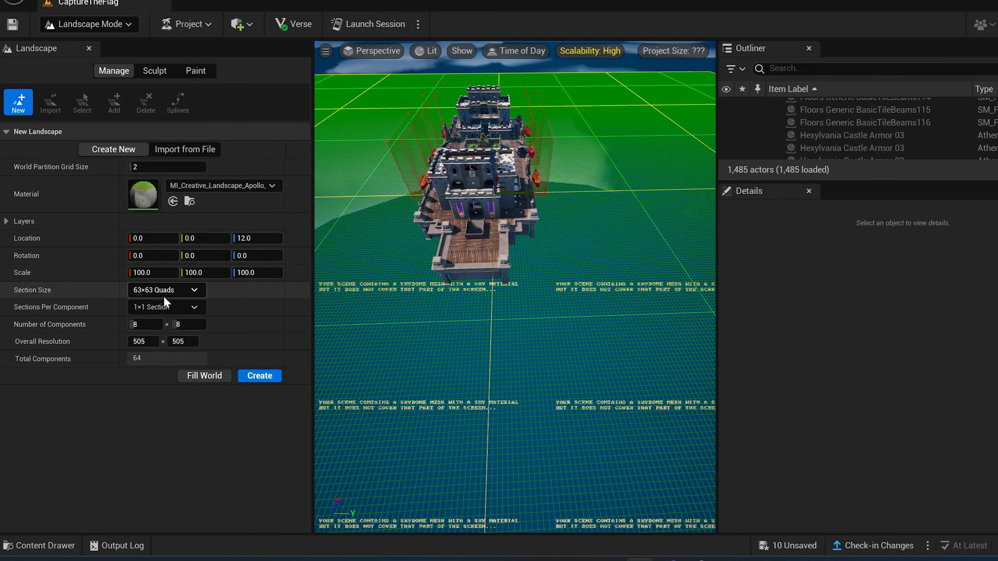
click(172, 290)
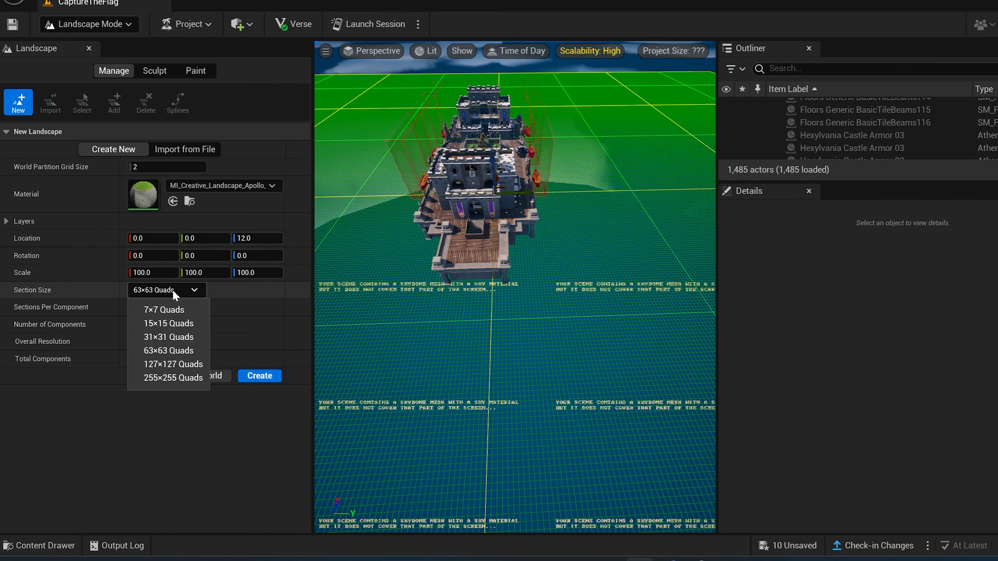
click(177, 337)
- Enlarge the viewport by narrowing the outliner and details area
right_drag(442, 343, 381, 342)
right_drag(466, 331, 607, 360)
key(w)
scroll(582, 394, down, 10)
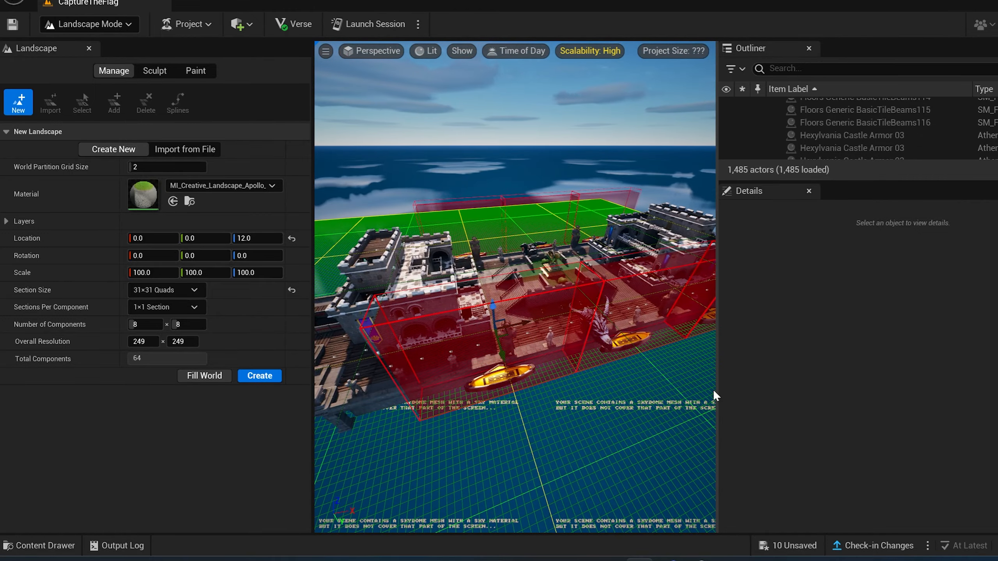
drag(727, 388, 940, 389)
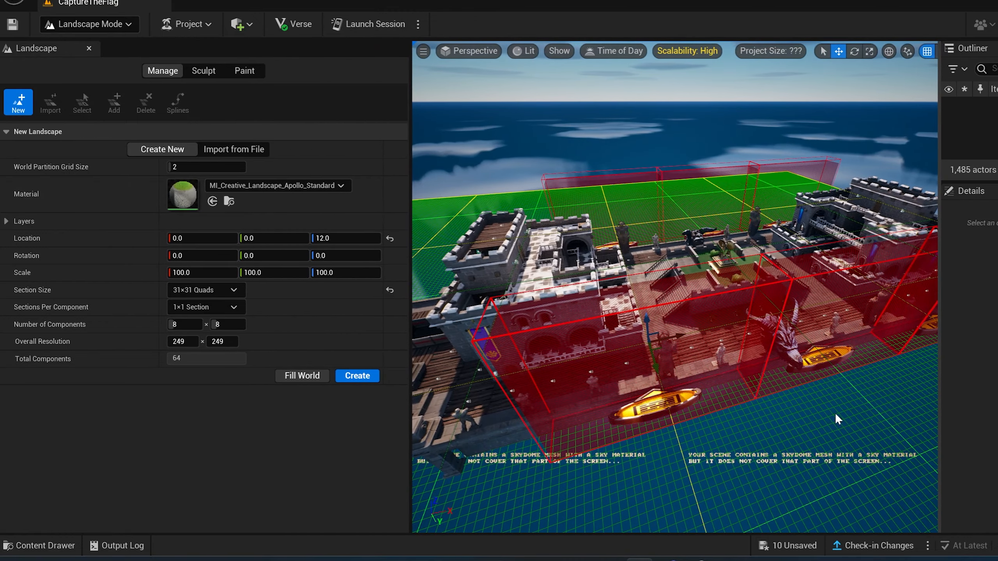
- Move the new landscape preview along the castles to an X location of 1944
key(d)
right_drag(845, 413, 821, 377)
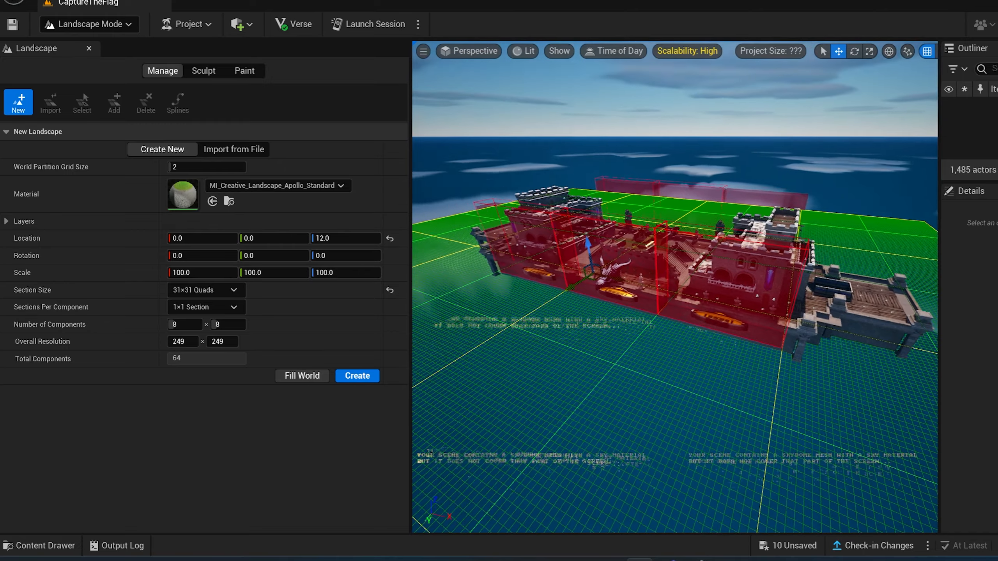
right_drag(703, 330, 684, 337)
drag(623, 265, 679, 297)
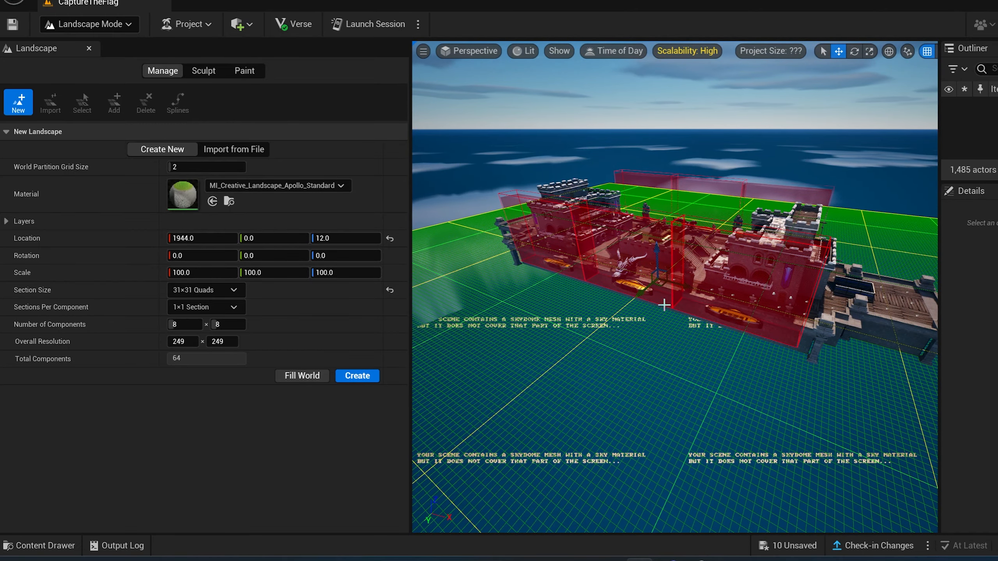
right_drag(616, 297, 641, 301)
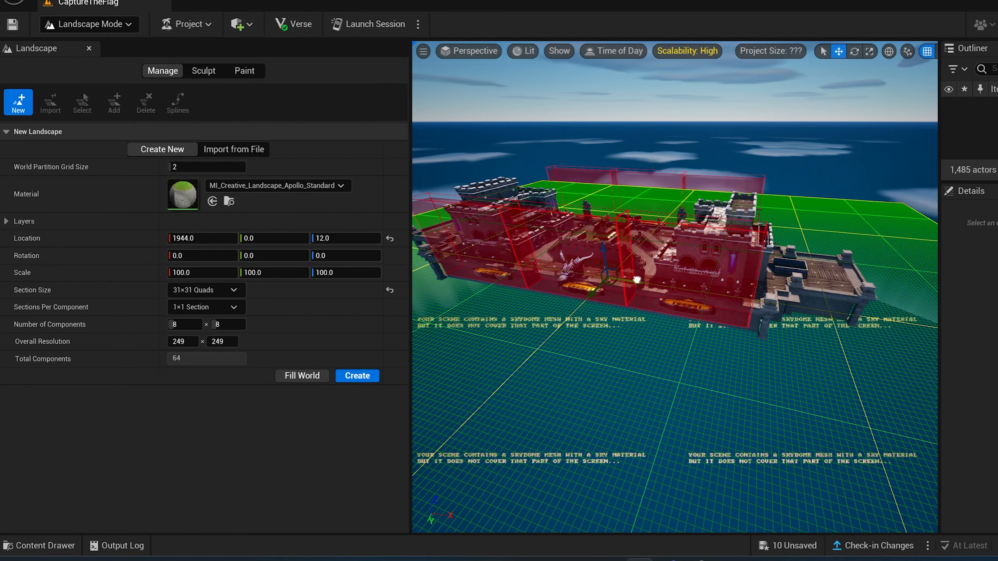
- Shift the new landscape preview to an X location of 1372 and create the landscape
drag(637, 280, 618, 272)
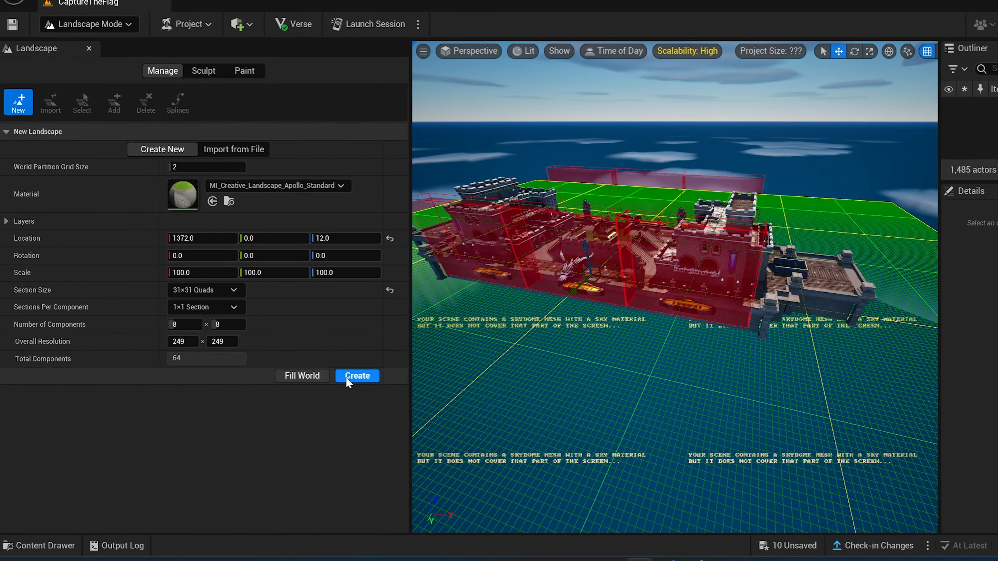
click(355, 376)
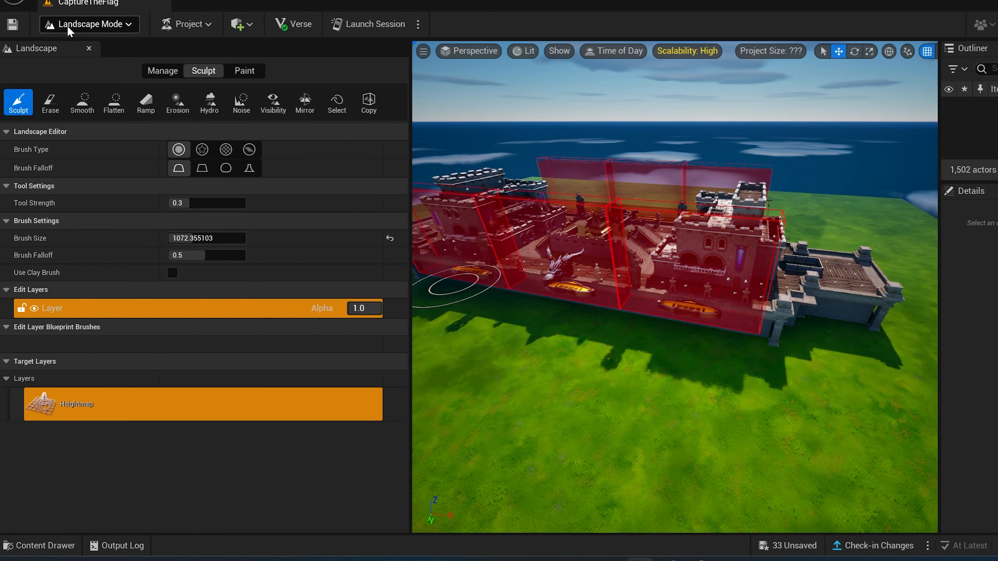
- Switch to Selection mode and examine the new landscape's grass up close beside the castle and along its outer edge
click(67, 26)
click(90, 44)
scroll(533, 302, up, 3)
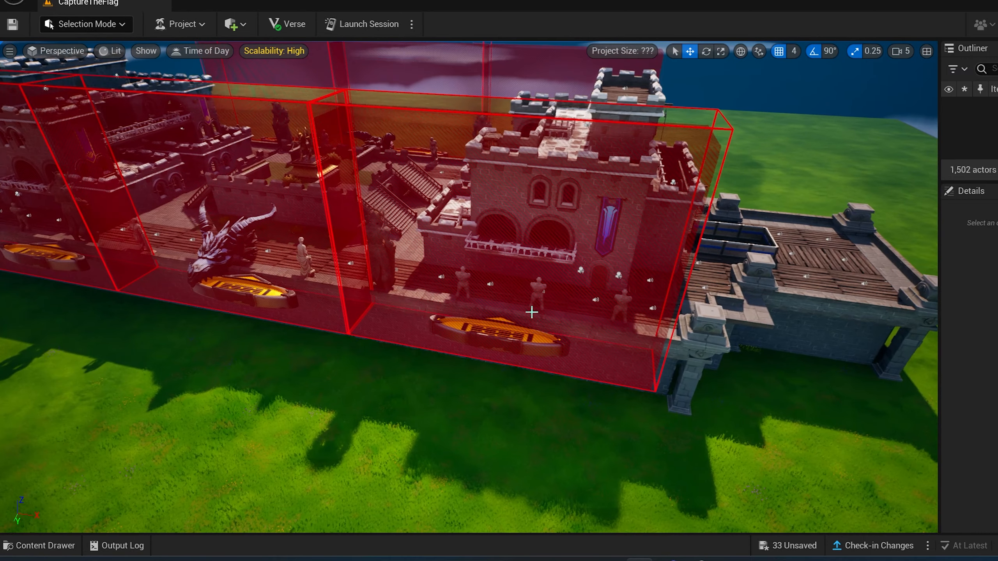
right_drag(532, 312, 622, 254)
key(q)
key(q)
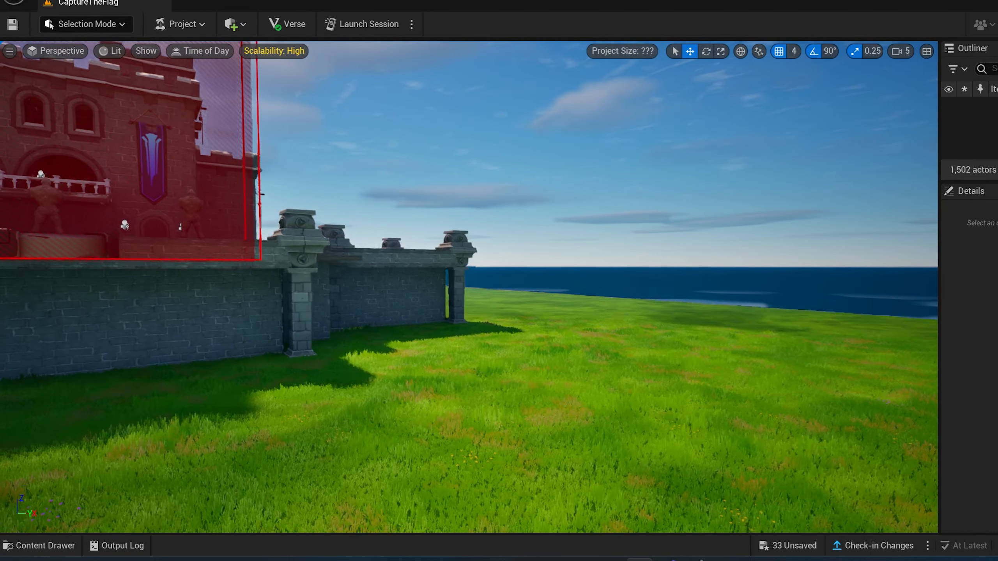
key(w)
key(q)
key(q)
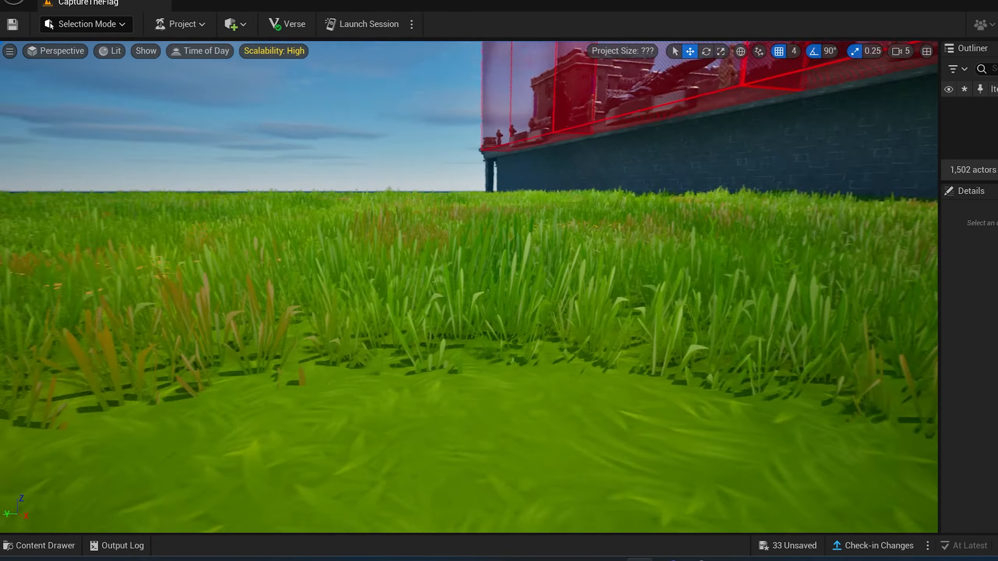
right_drag(506, 440, 474, 447)
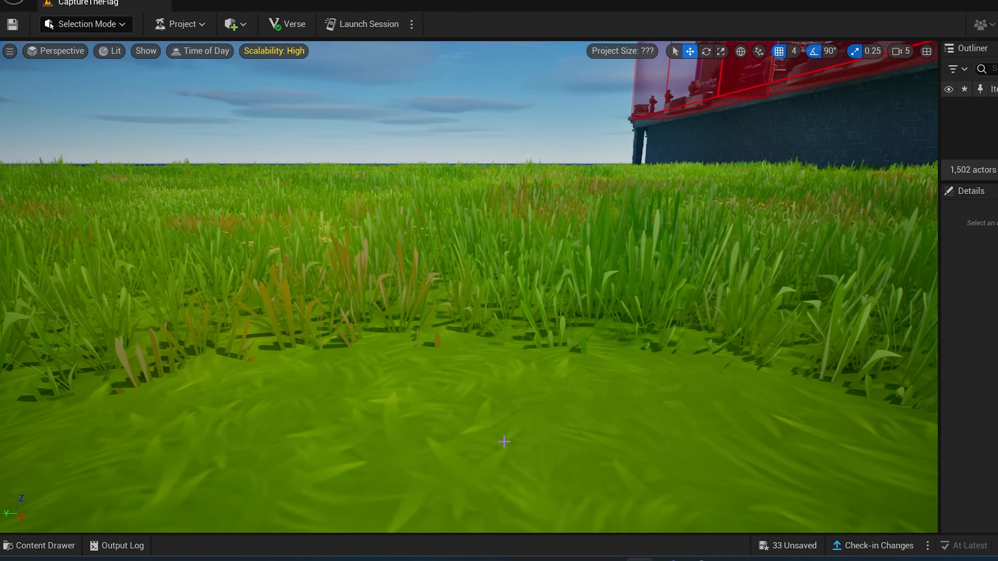
scroll(506, 440, down, 3)
scroll(510, 439, up, 3)
key(e)
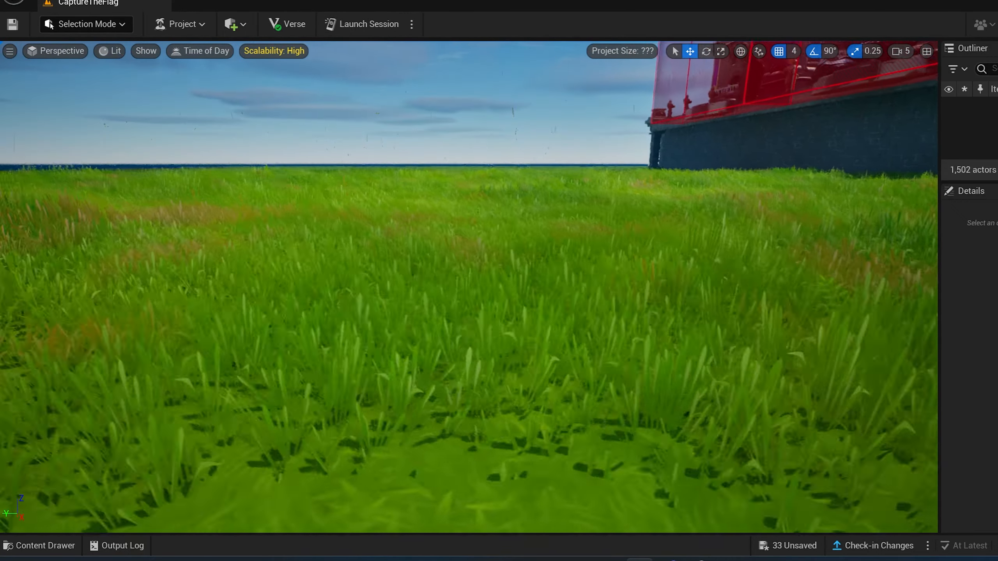
key(q)
key(e)
scroll(521, 432, down, 3)
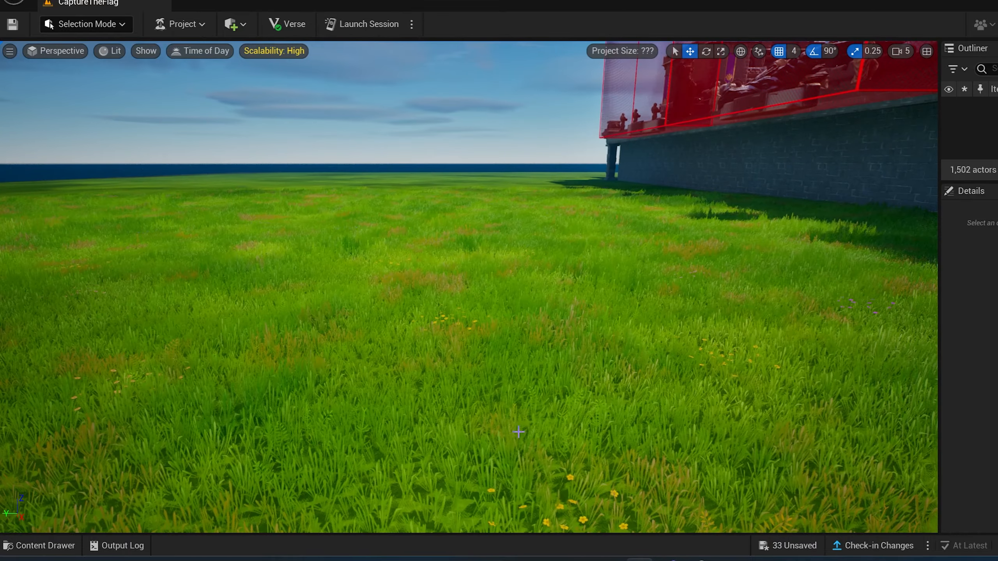
right_drag(521, 432, 420, 392)
scroll(533, 419, down, 3)
scroll(532, 420, down, 4)
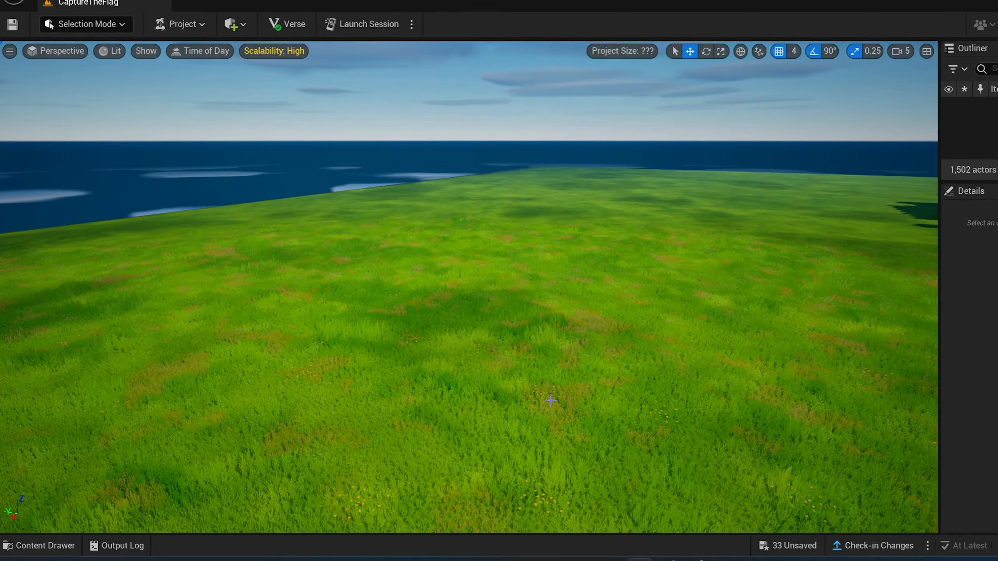
key(a)
key(e)
key(a)
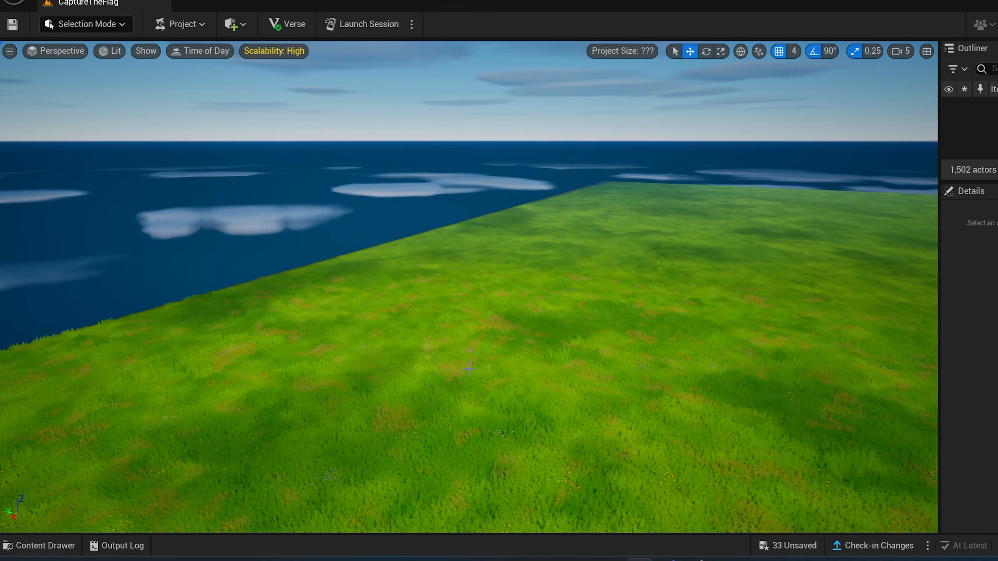
- Switch to Landscape mode and narrow its settings area to enlarge the viewport
click(106, 29)
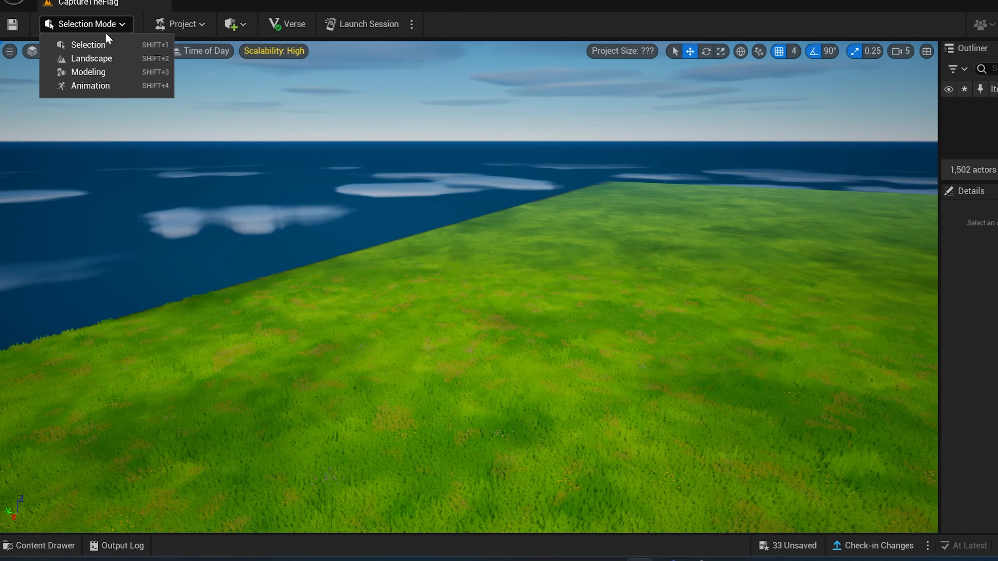
click(95, 57)
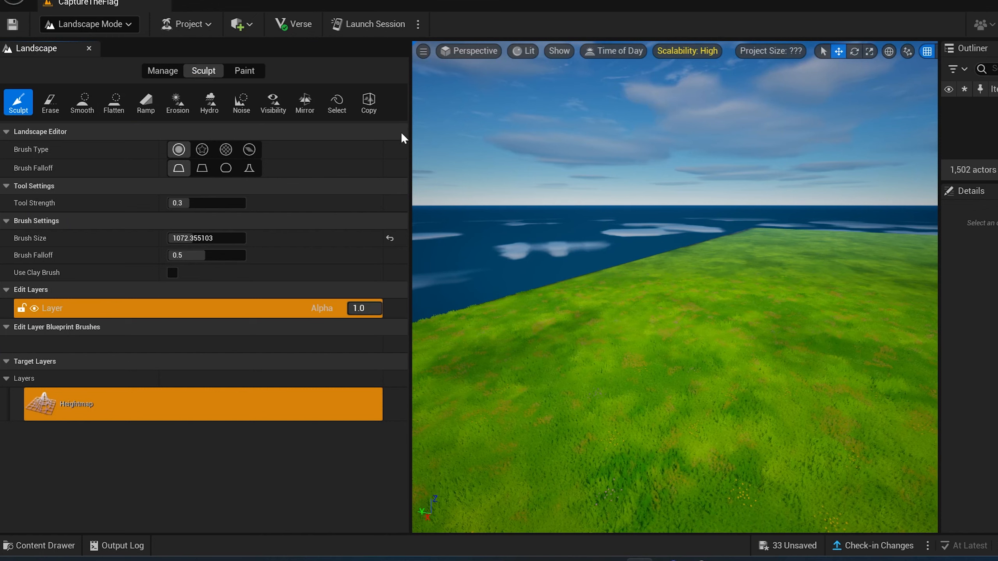
drag(409, 149, 192, 133)
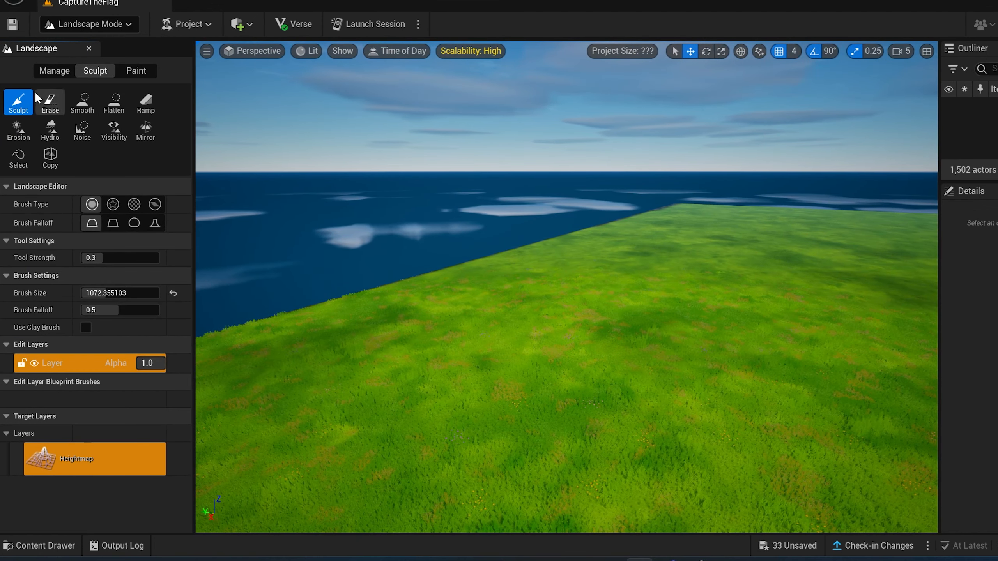
- Sculpt a mound with a crater sunk into its top near the landscape's edge, and raise a hill behind it
drag(470, 343, 472, 347)
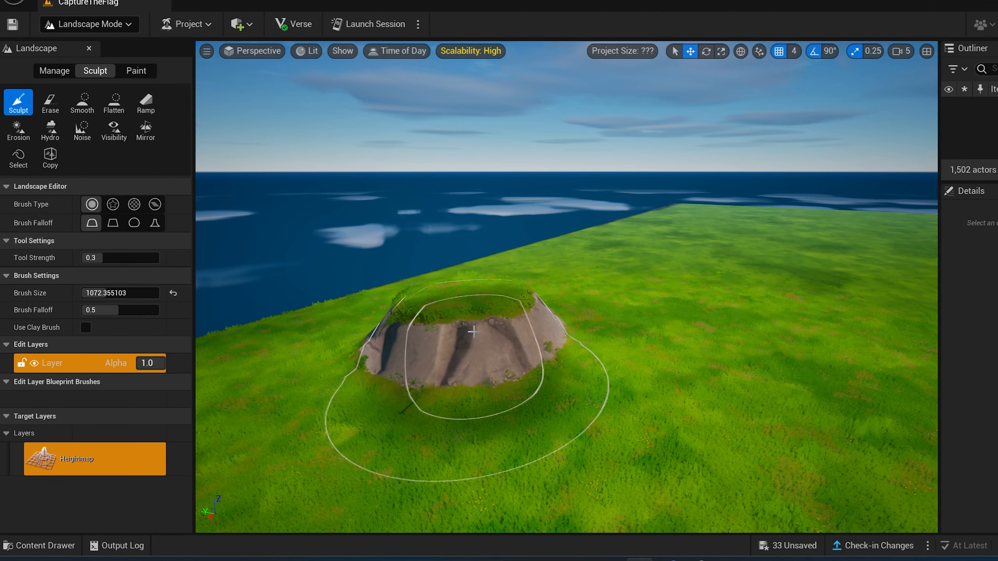
shift+drag(470, 313, 471, 315)
mouse_move(629, 393)
middle_down()
mouse_move(605, 409)
mouse_move(629, 425)
mouse_move(652, 397)
mouse_move(629, 393)
middle_up()
mouse_move(646, 372)
right_down()
mouse_move(605, 354)
mouse_move(637, 364)
right_up()
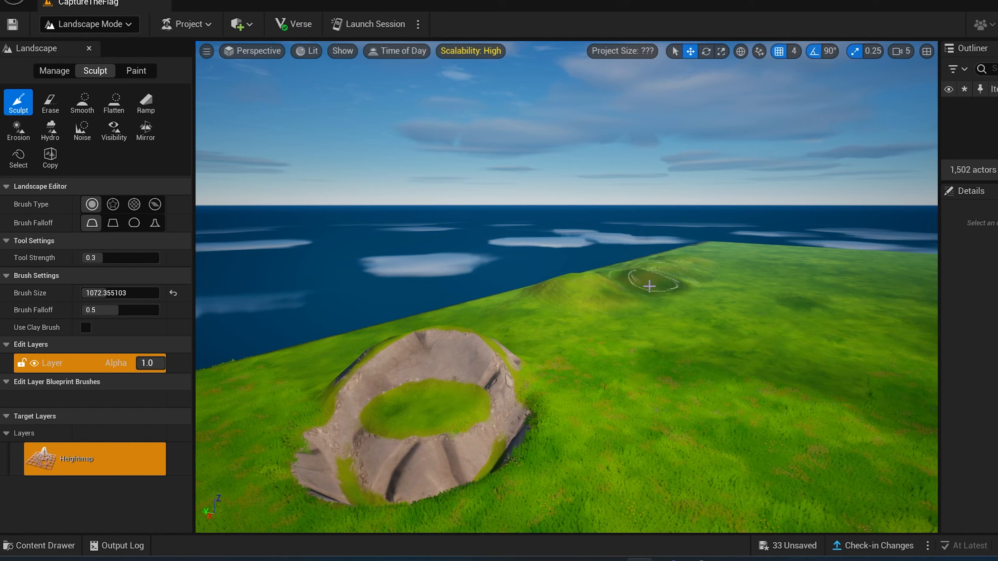
mouse_move(649, 286)
mouse_down()
mouse_move(585, 303)
mouse_move(557, 323)
mouse_move(614, 281)
mouse_move(566, 283)
mouse_up()
- Reshape the hill behind the crater into a broad level plateau with the Flatten tool at 0.3 strength
click(115, 103)
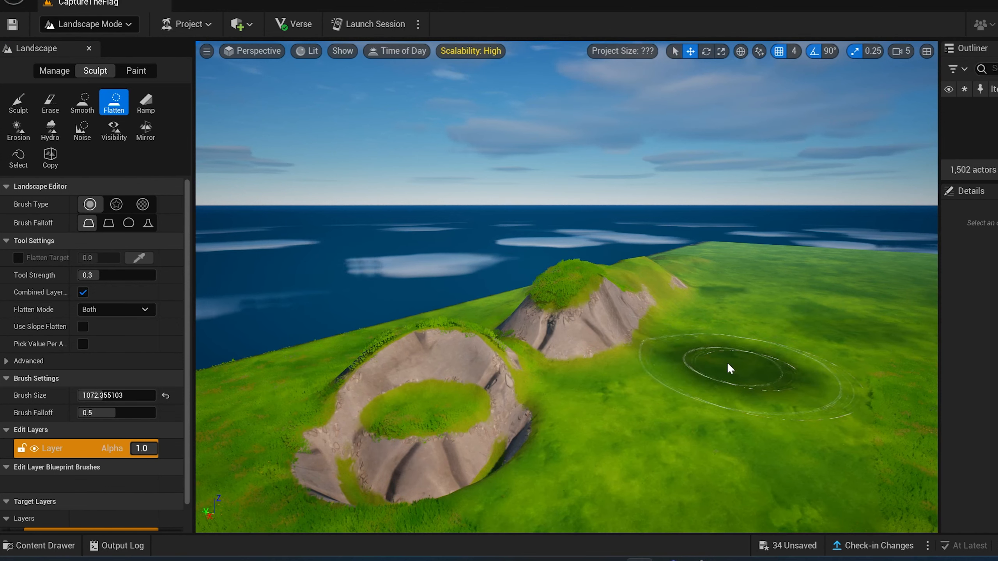
drag(730, 368, 583, 339)
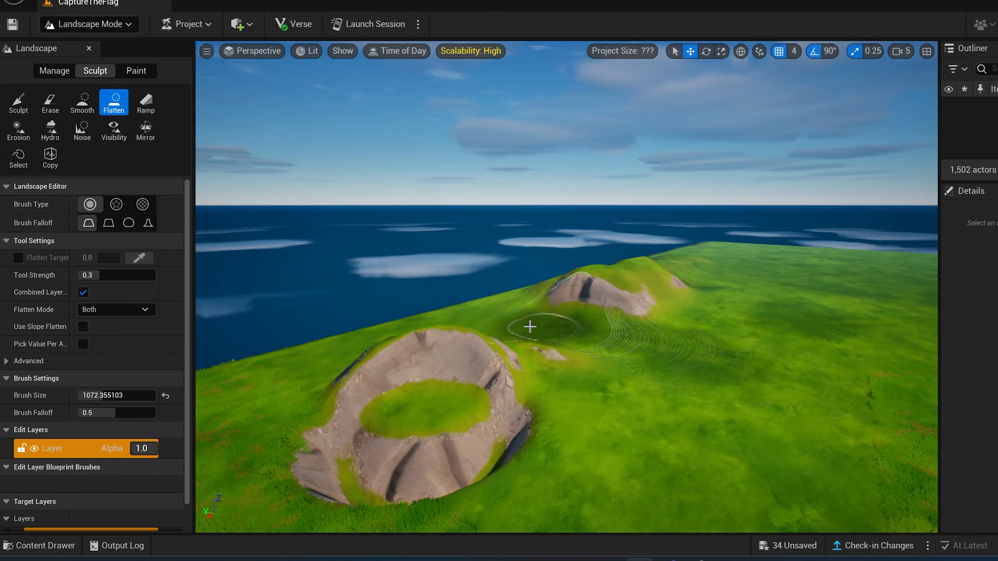
mouse_move(514, 326)
mouse_down()
mouse_move(595, 354)
mouse_move(657, 357)
mouse_move(636, 312)
mouse_move(638, 293)
mouse_up()
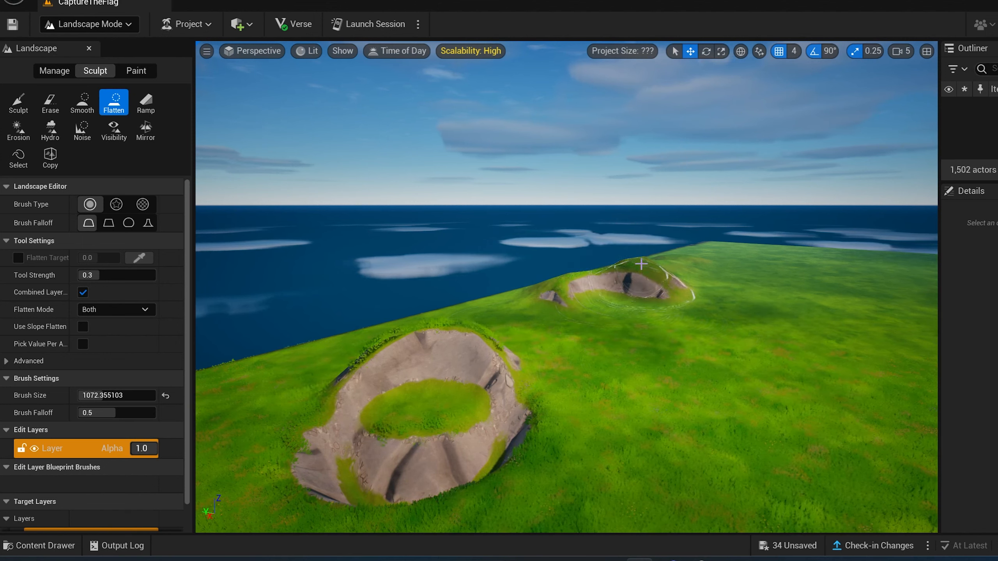
mouse_move(620, 279)
mouse_down()
mouse_move(585, 298)
mouse_move(555, 296)
mouse_up()
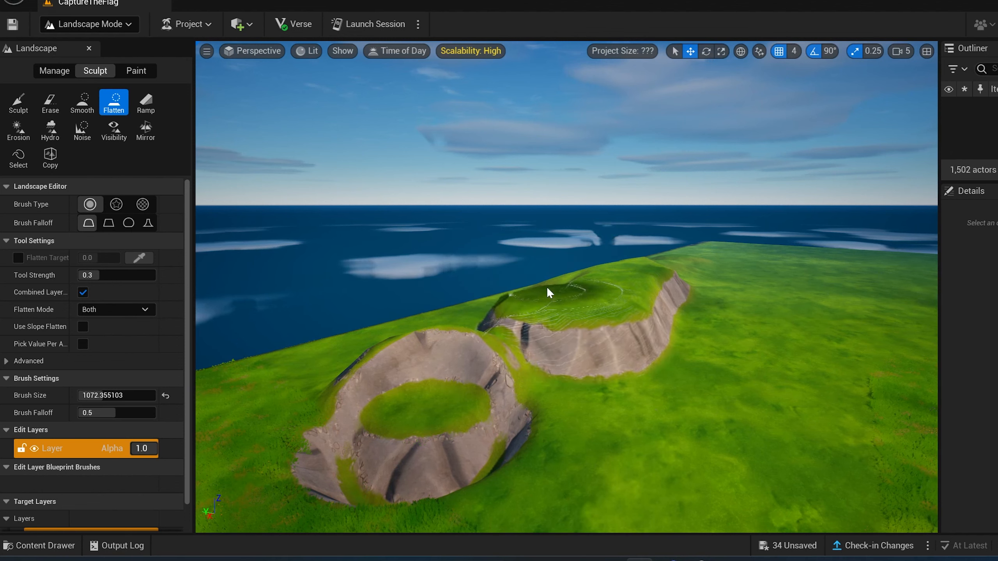
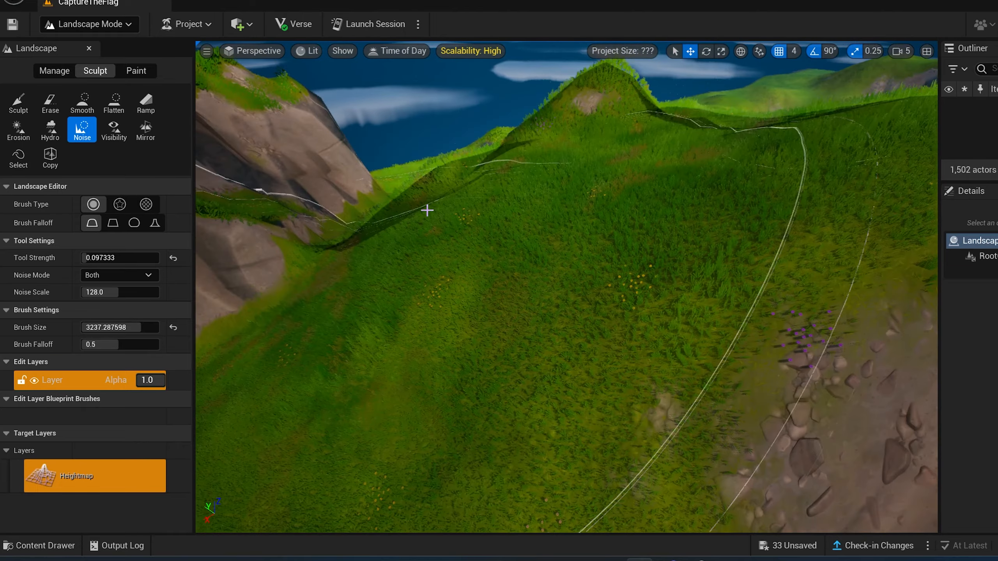
- Look over the sculpted hills near the castle and undo the last two landscape edits
right_drag(530, 246, 605, 188)
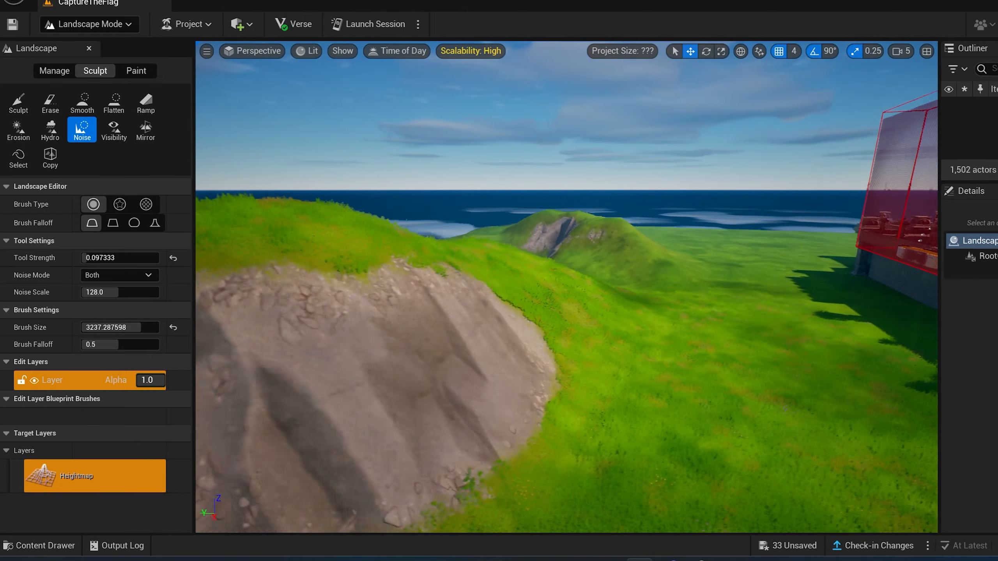
mouse_move(605, 271)
right_down()
mouse_move(617, 274)
mouse_move(649, 346)
mouse_move(621, 342)
mouse_move(630, 279)
right_up()
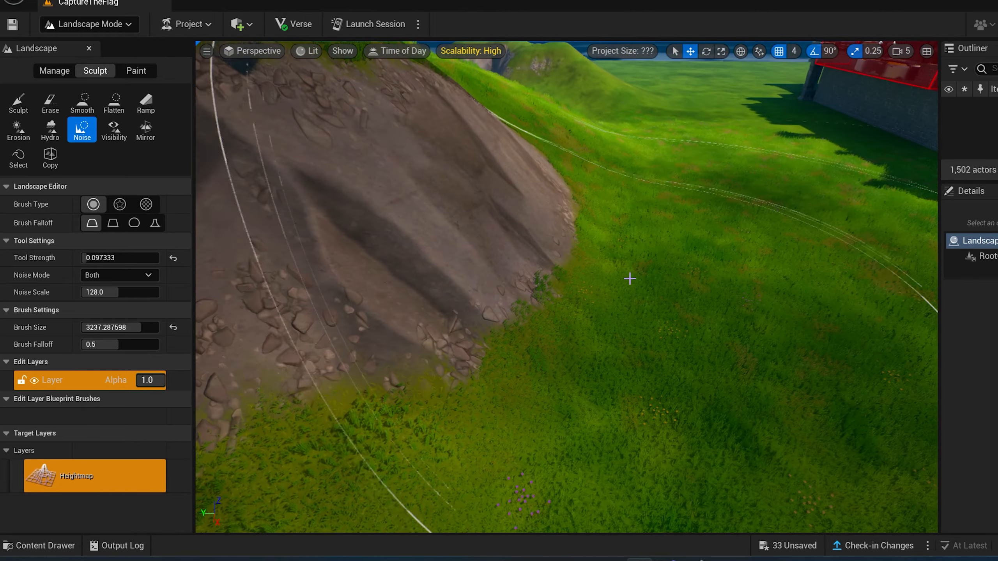
scroll(630, 279, down, 3)
right_drag(495, 259, 481, 255)
key(ctrl+z)
key(ctrl+z)
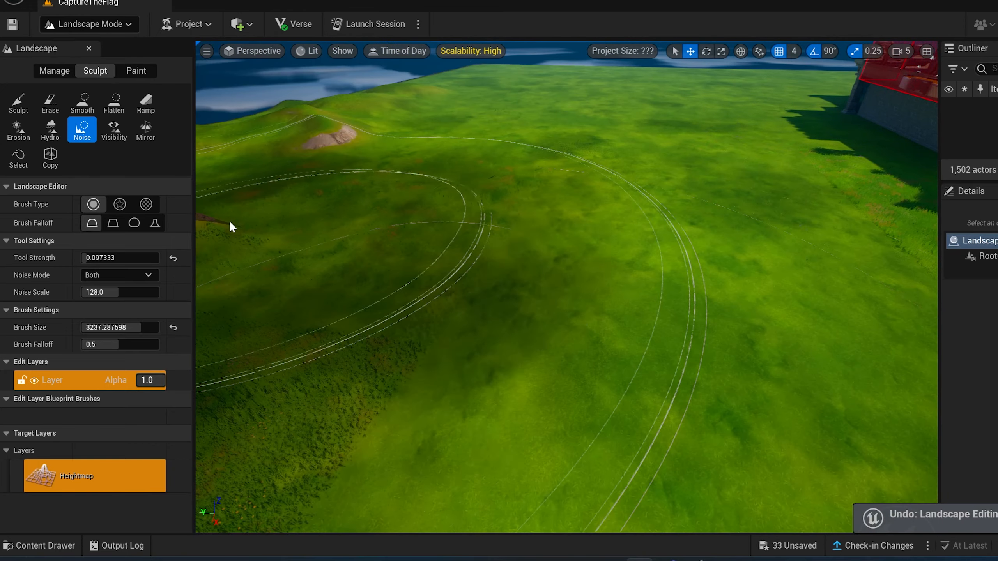
- Raise large rolling hills beside the rocky outcrop with the Sculpt tool at strength 0.097333 and brush size 3237.287598
right_drag(400, 267, 251, 209)
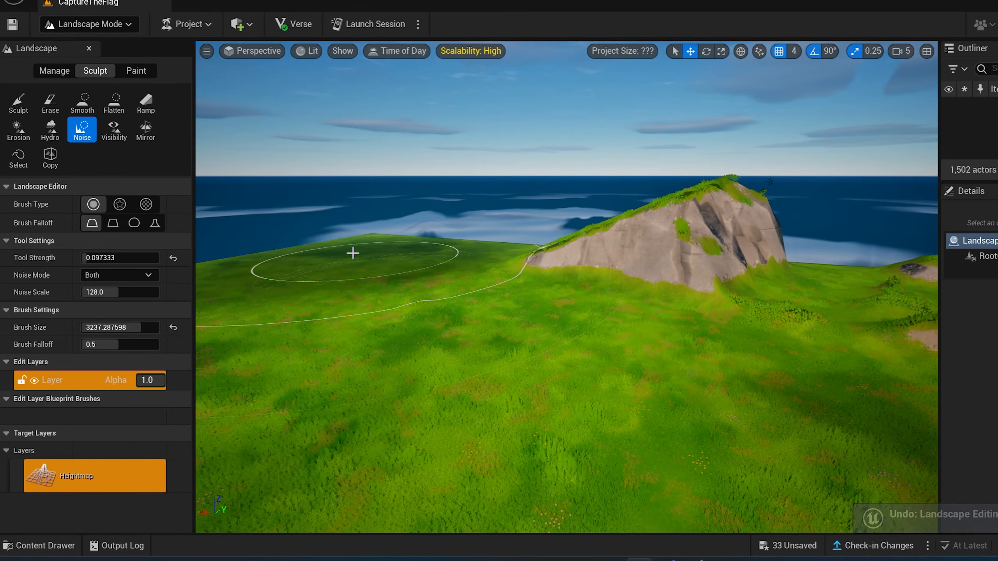
click(18, 103)
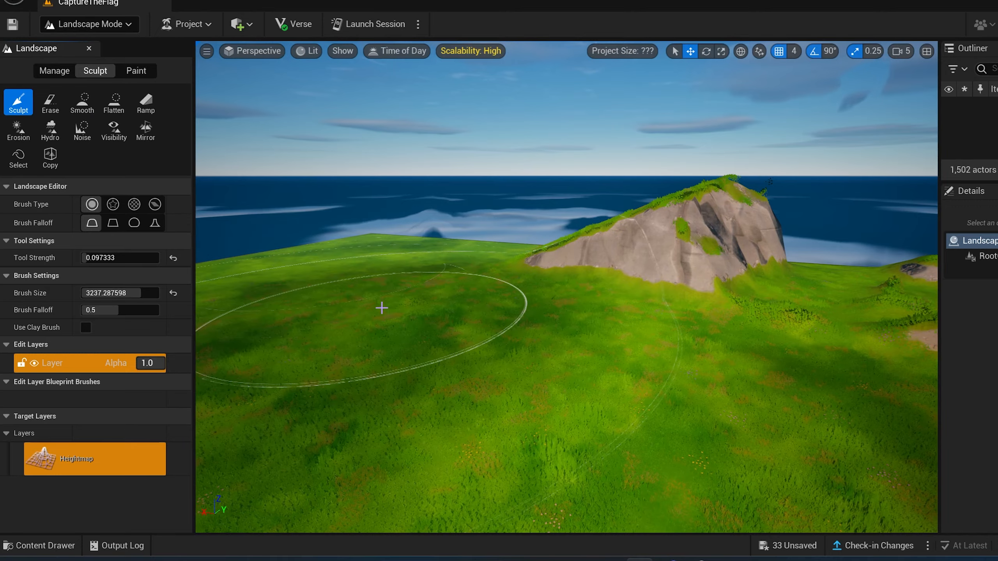
mouse_move(384, 280)
mouse_down()
mouse_move(434, 272)
mouse_move(328, 241)
mouse_move(437, 212)
mouse_move(584, 237)
mouse_up()
mouse_move(583, 237)
right_down()
mouse_move(463, 197)
mouse_move(542, 267)
mouse_move(397, 256)
right_up()
mouse_move(490, 248)
mouse_down()
mouse_move(483, 216)
mouse_move(546, 217)
mouse_move(569, 283)
mouse_up()
mouse_move(608, 288)
right_down()
mouse_move(707, 291)
mouse_move(691, 295)
right_up()
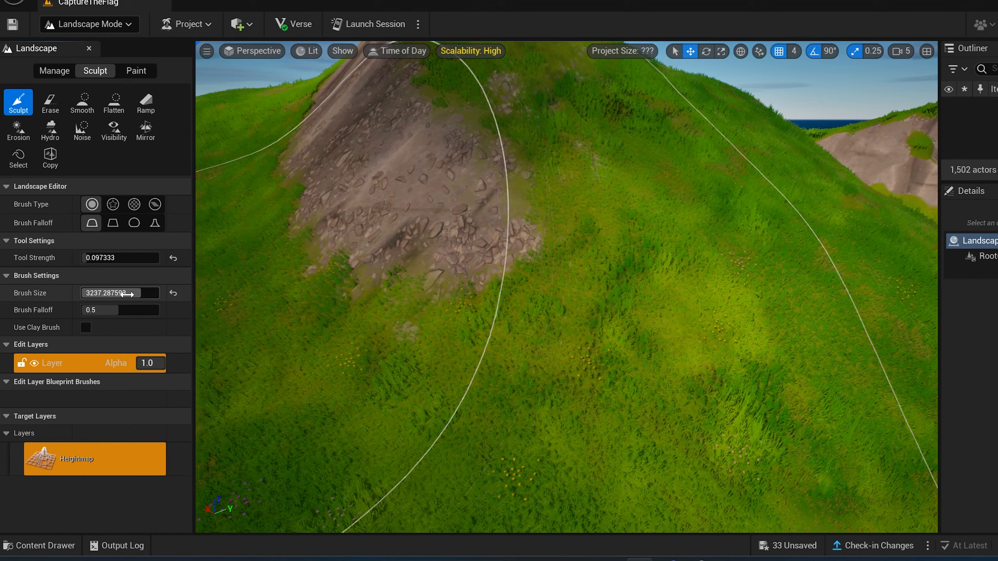
- Reduce the brush size to 256.43512 and cut a wide cave opening in the hillside with the Visibility tool
drag(126, 294, 98, 294)
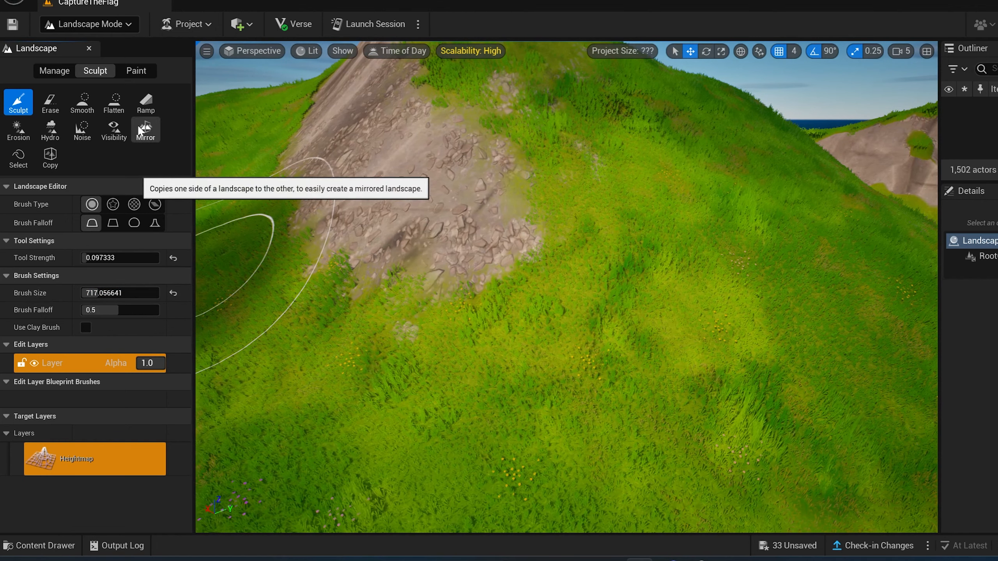
click(114, 130)
right_drag(407, 294, 495, 334)
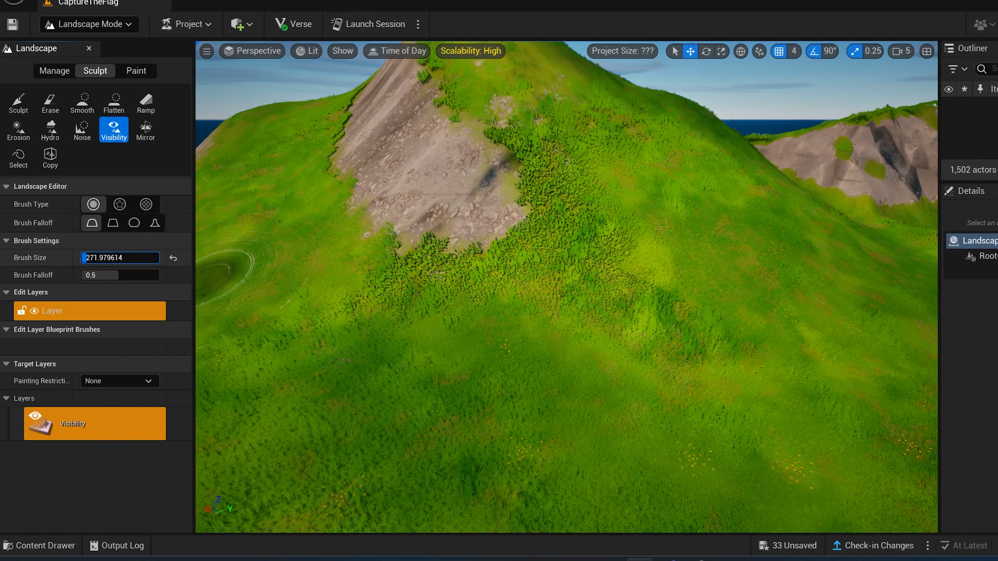
drag(543, 312, 557, 300)
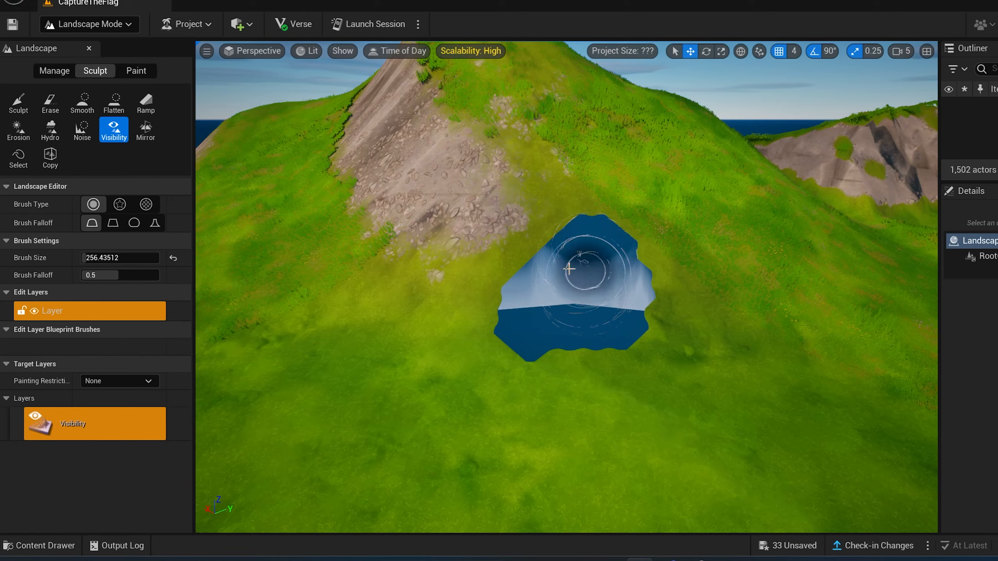
drag(632, 265, 574, 322)
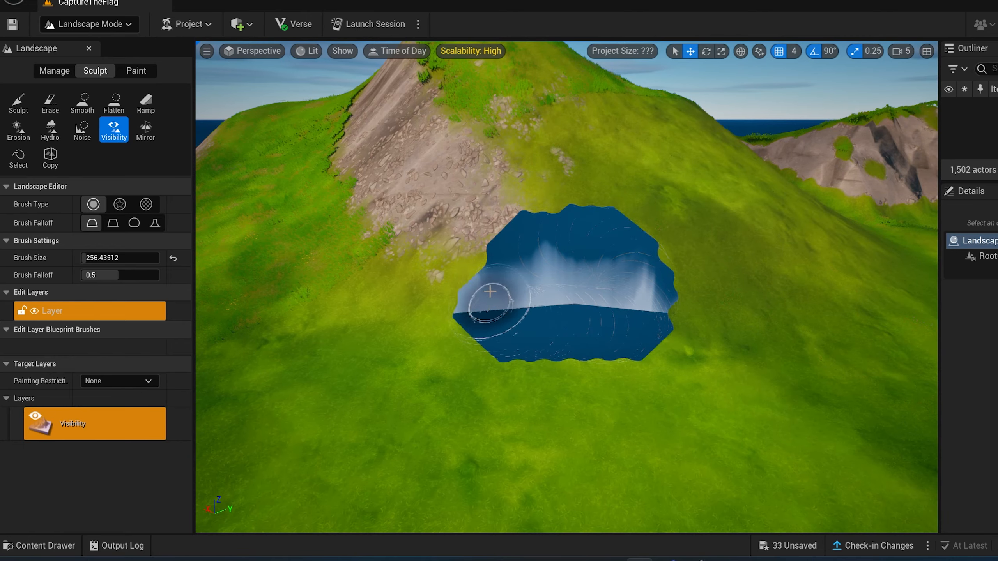
mouse_move(490, 291)
mouse_down()
mouse_move(642, 261)
mouse_move(610, 322)
mouse_up()
mouse_move(610, 321)
right_down()
mouse_move(691, 281)
mouse_move(581, 334)
mouse_move(574, 358)
right_up()
mouse_move(472, 387)
right_down()
mouse_move(597, 386)
mouse_move(354, 397)
mouse_move(405, 394)
right_up()
key(s)
key(s)
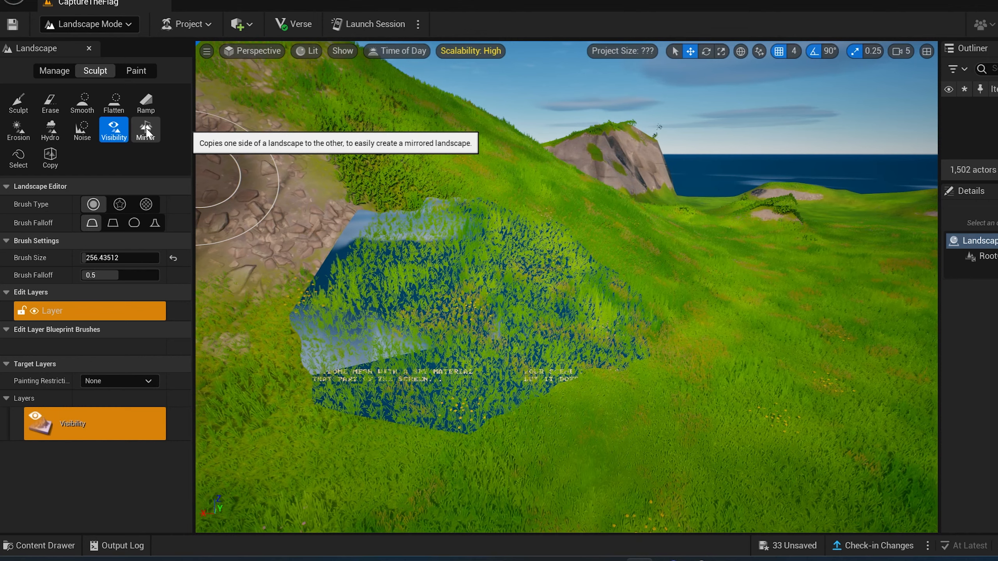
- Examine the Mirror tool's settings for the landscape, then return to the Visibility tool at the hillside opening
click(147, 133)
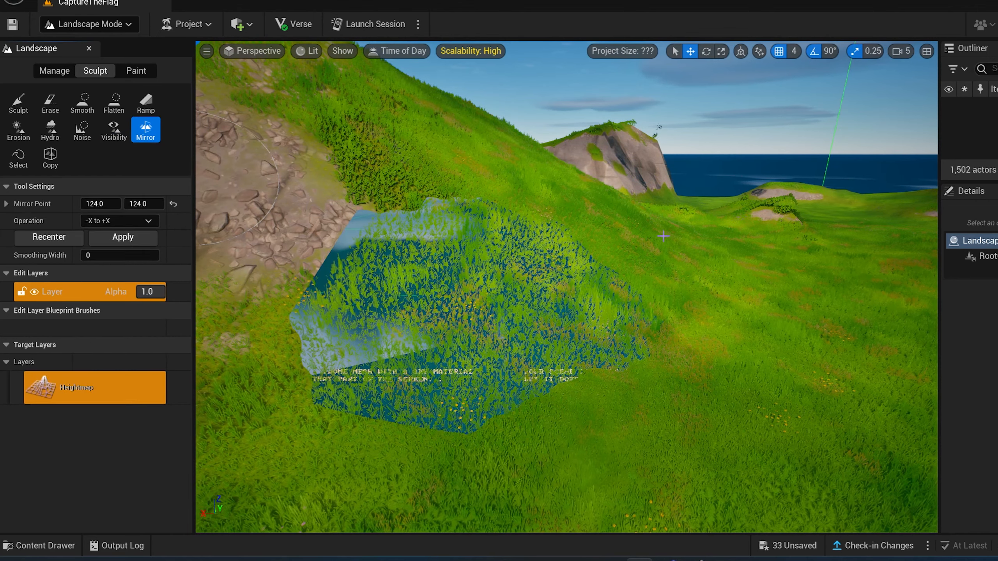
right_drag(821, 325, 727, 307)
right_drag(266, 132, 334, 135)
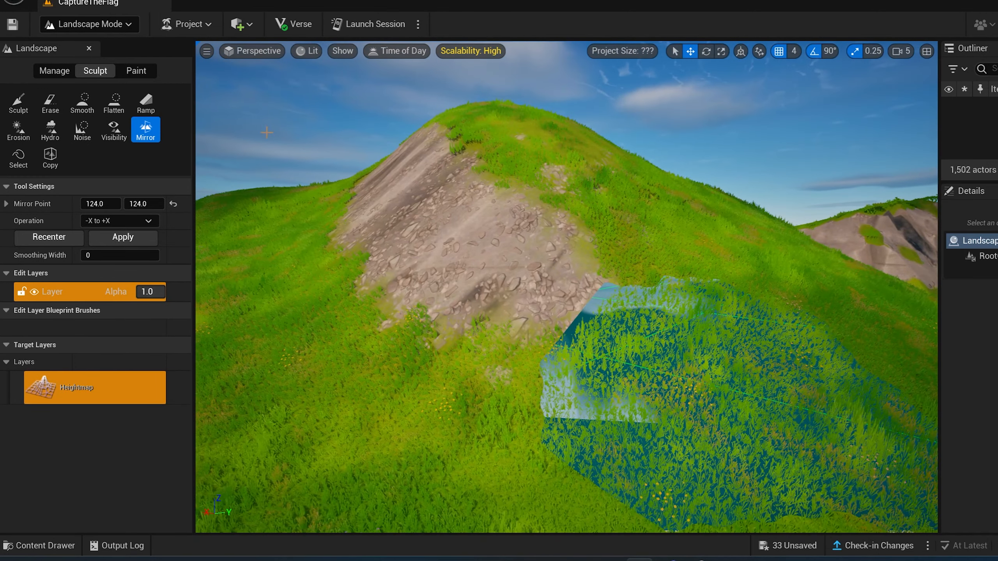
click(115, 132)
right_drag(393, 221, 499, 258)
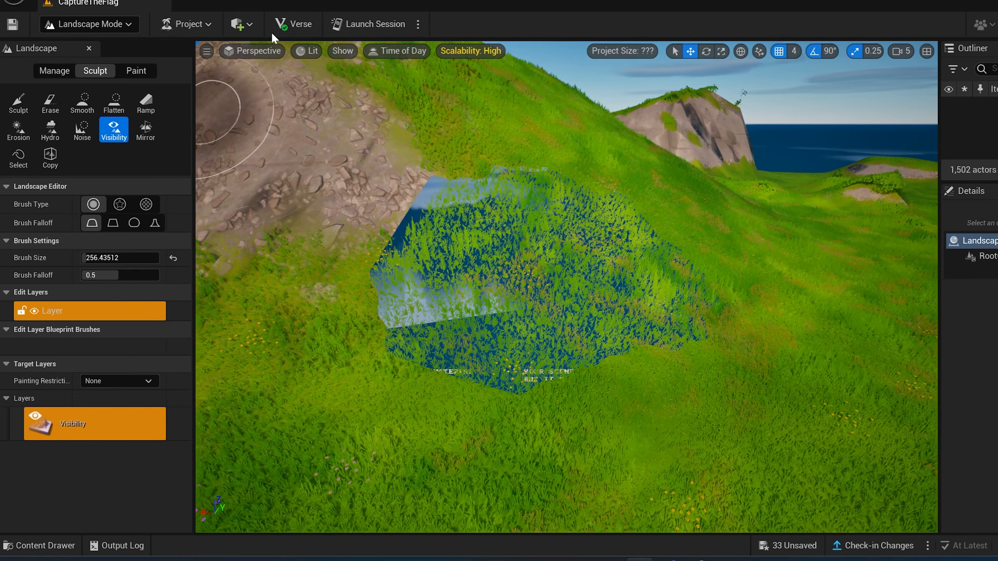
- Paint Layer1 around the rim of the cave opening with the Paint tool at strength 0.3 and brush size 602.873779
click(142, 70)
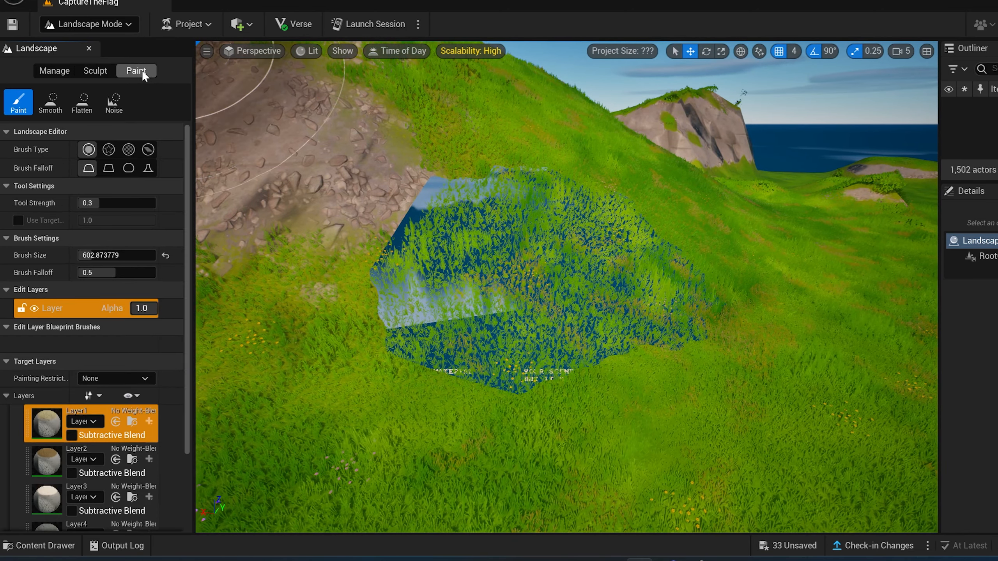
click(46, 428)
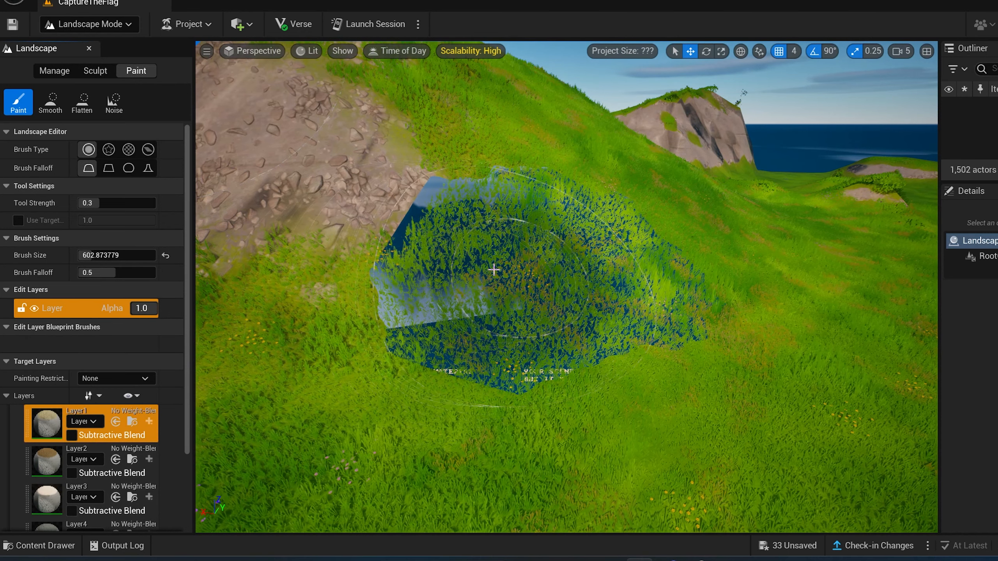
mouse_move(485, 267)
mouse_down()
mouse_move(467, 249)
mouse_move(561, 243)
mouse_move(551, 252)
mouse_move(580, 266)
mouse_move(549, 236)
mouse_move(566, 219)
mouse_up()
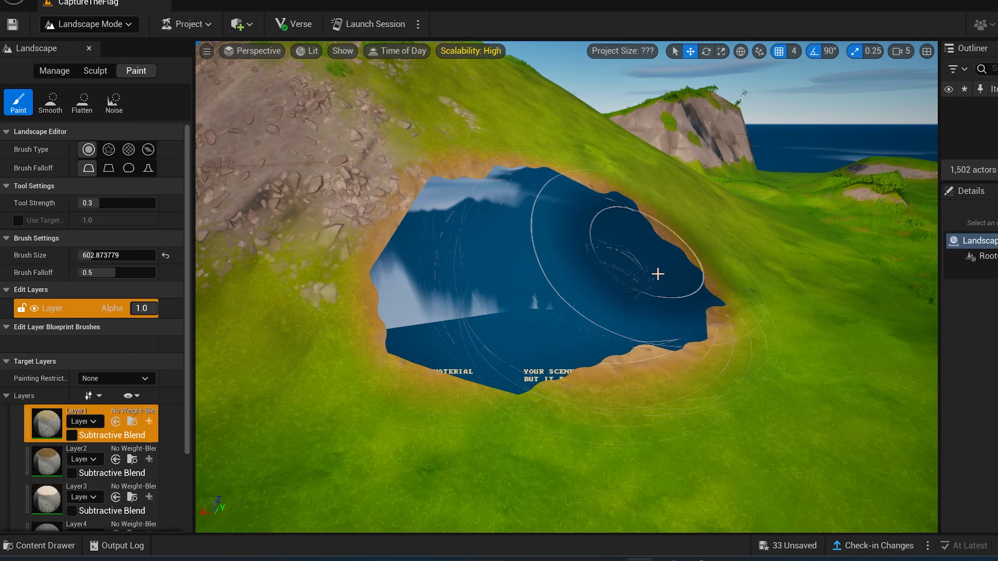
mouse_move(531, 246)
mouse_down()
mouse_move(595, 210)
mouse_move(526, 352)
mouse_move(356, 356)
mouse_move(512, 350)
mouse_up()
mouse_move(658, 239)
right_down()
mouse_move(782, 267)
mouse_move(699, 259)
right_up()
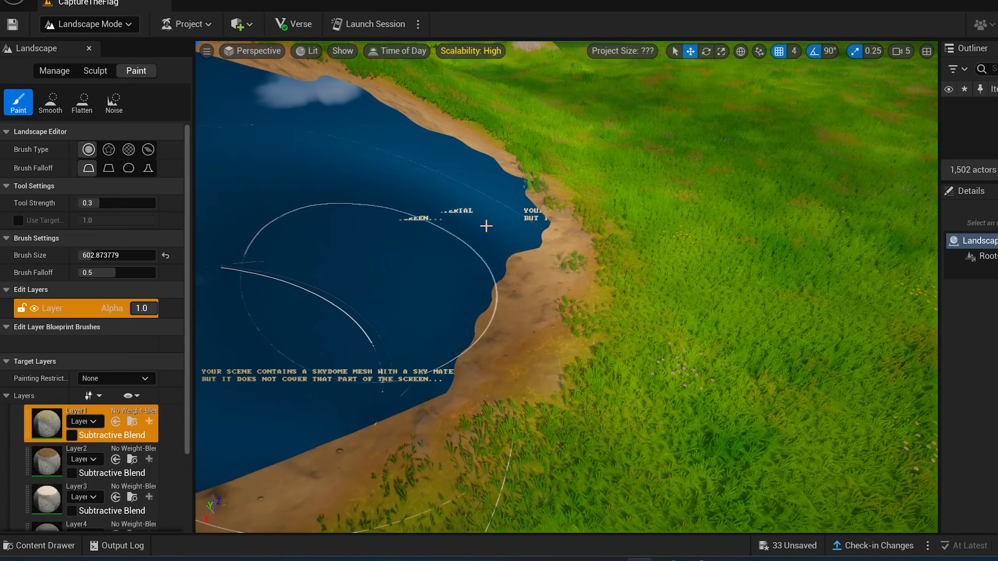
mouse_move(486, 225)
right_down()
mouse_move(514, 232)
mouse_move(437, 210)
mouse_move(475, 173)
right_up()
scroll(475, 173, down, 15)
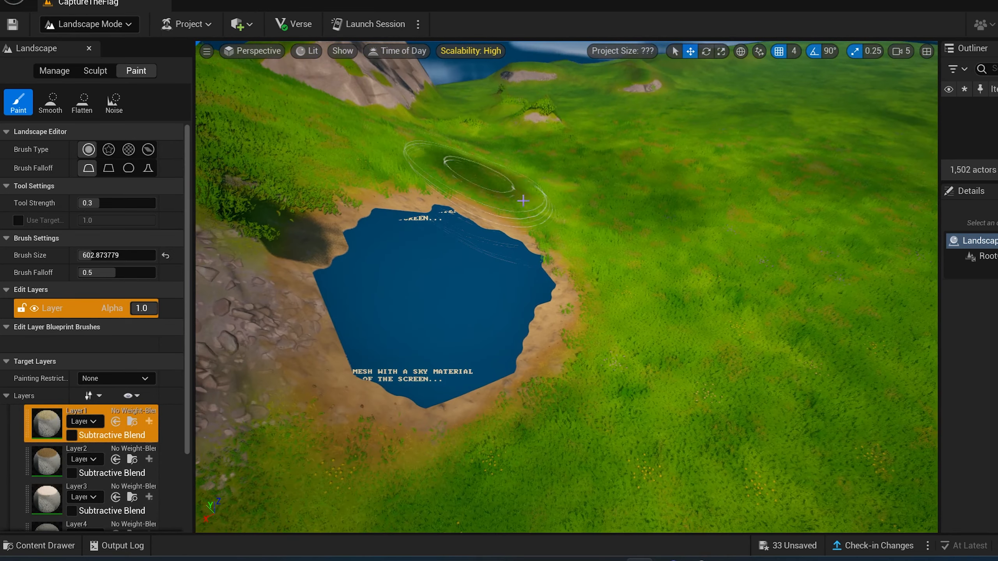
mouse_move(508, 272)
right_down()
mouse_move(581, 264)
mouse_move(592, 275)
mouse_move(574, 272)
right_up()
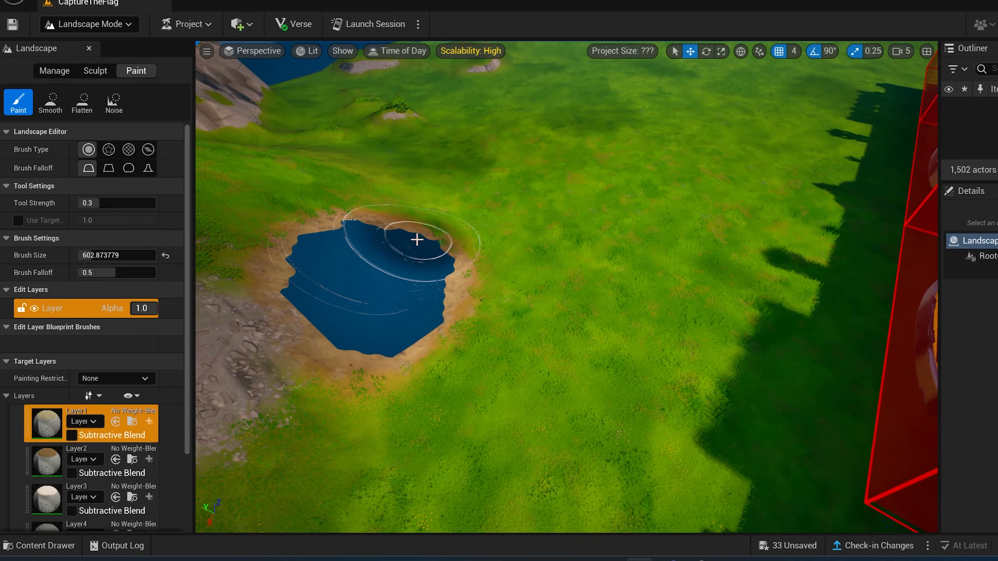
- Switch from Landscape to Selection mode and inspect the painted cave opening up close
click(84, 25)
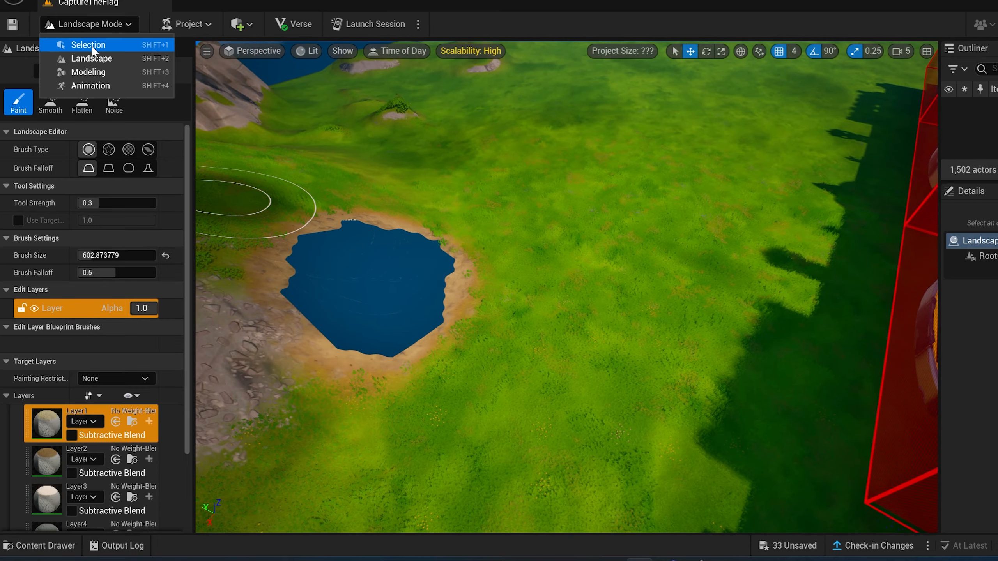
click(92, 45)
scroll(326, 255, up, 5)
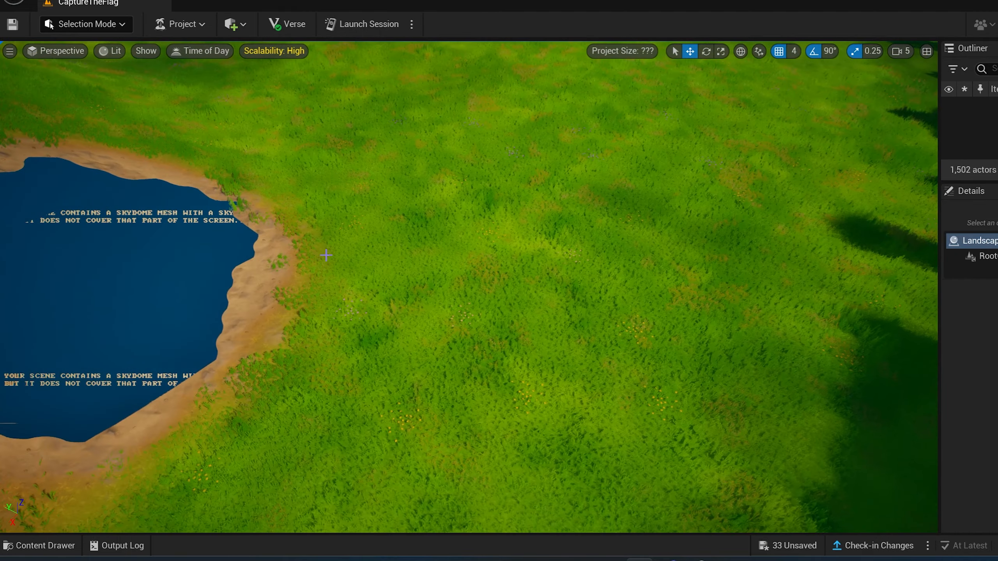
right_drag(324, 255, 204, 192)
middle_drag(352, 297, 395, 362)
scroll(387, 335, up, 1)
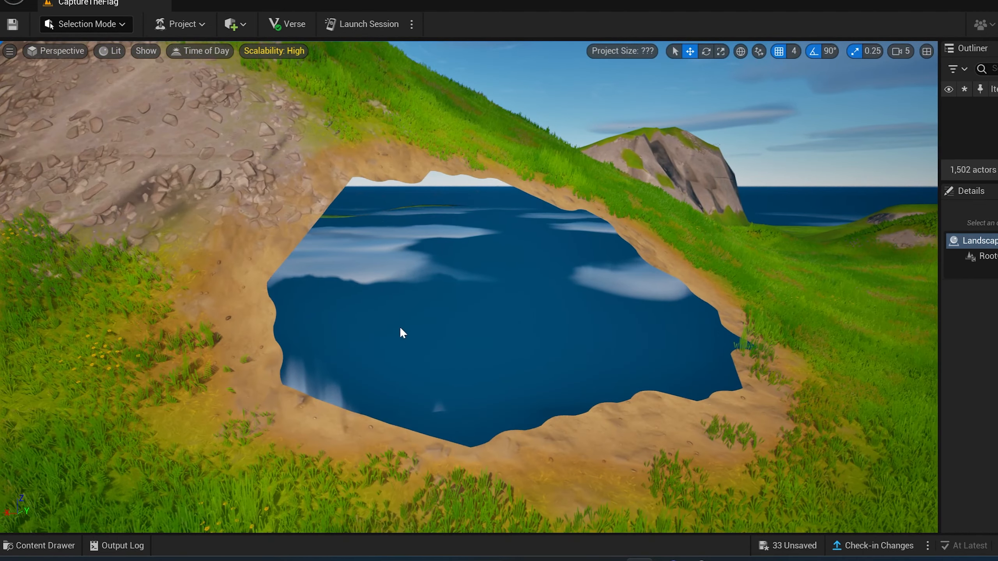
right_drag(403, 333, 492, 385)
- Search the Fortnite content for "ground", look through the assets, and clear the search
click(63, 545)
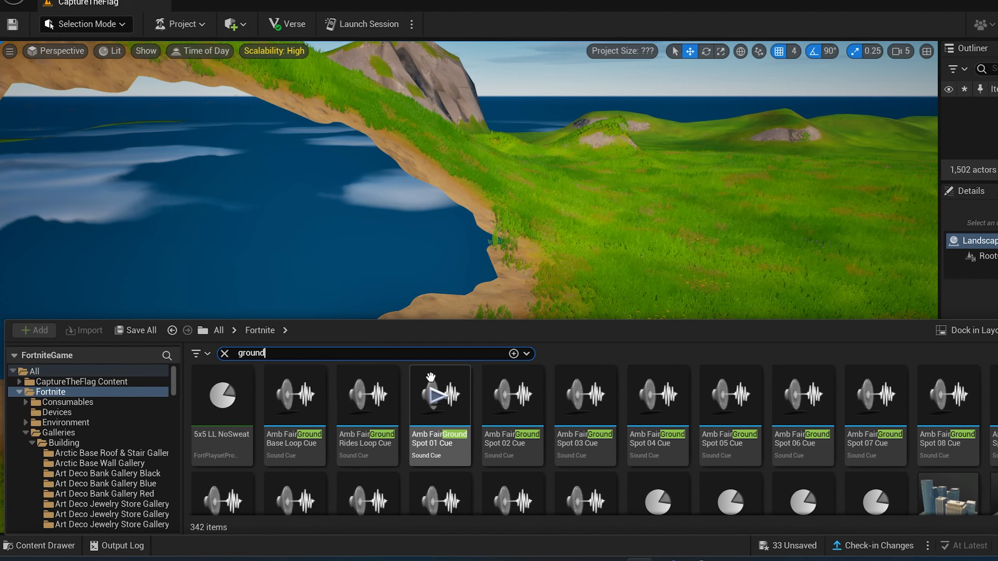
scroll(441, 409, down, 10)
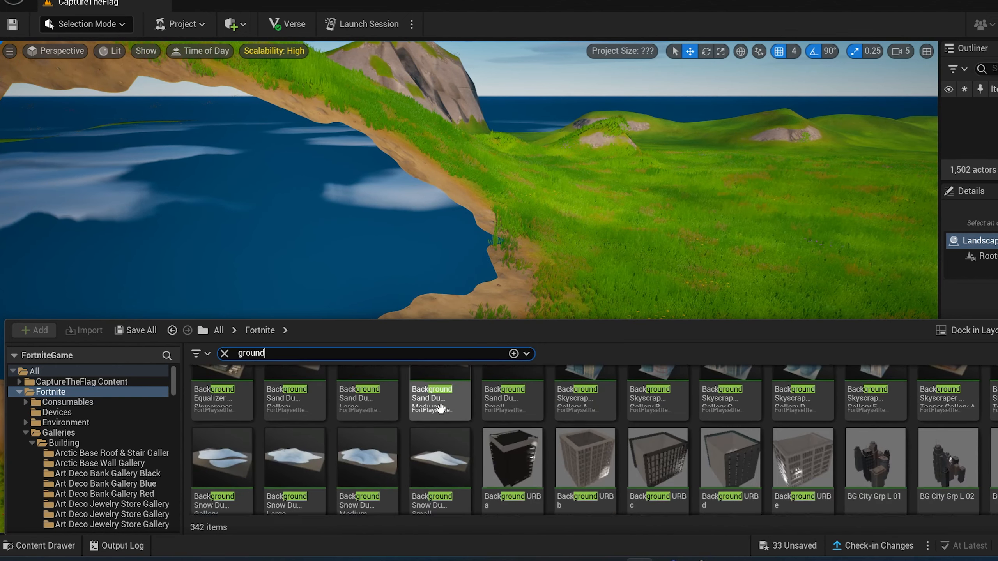
scroll(440, 409, down, 6)
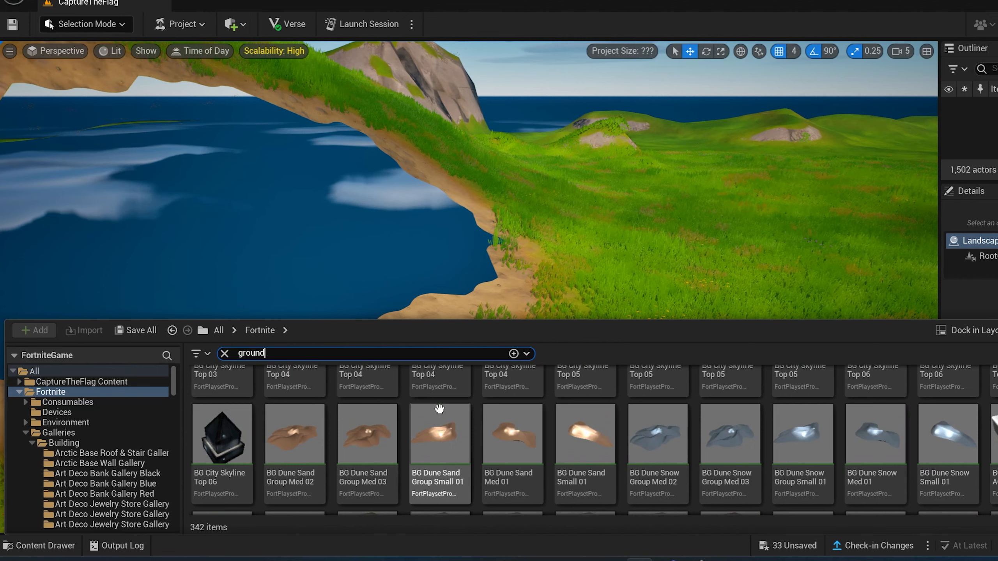
scroll(439, 409, down, 6)
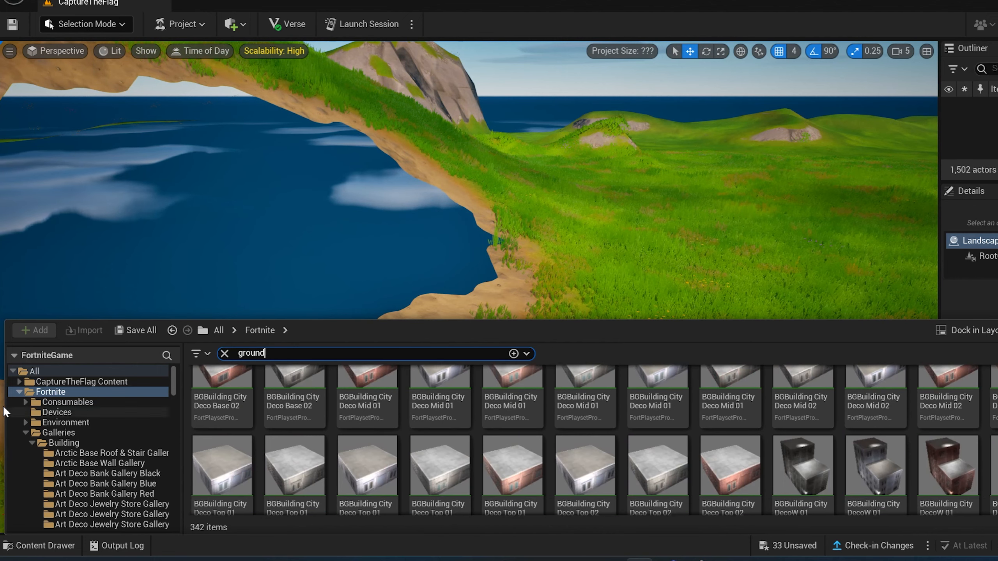
click(224, 353)
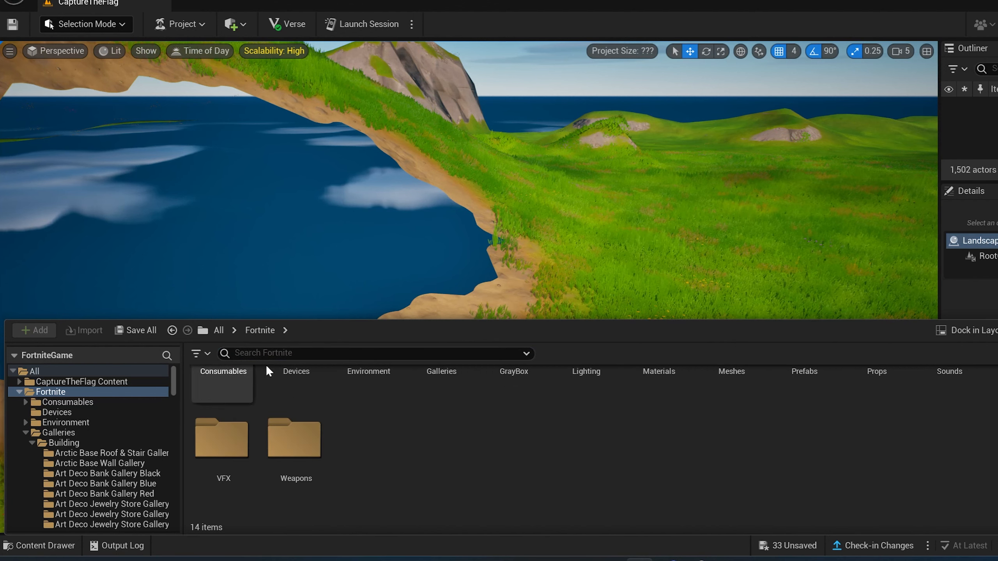
- Save all project changes and open the Fab asset library from the CaptureTheFlag Content folder
key(alt+f)
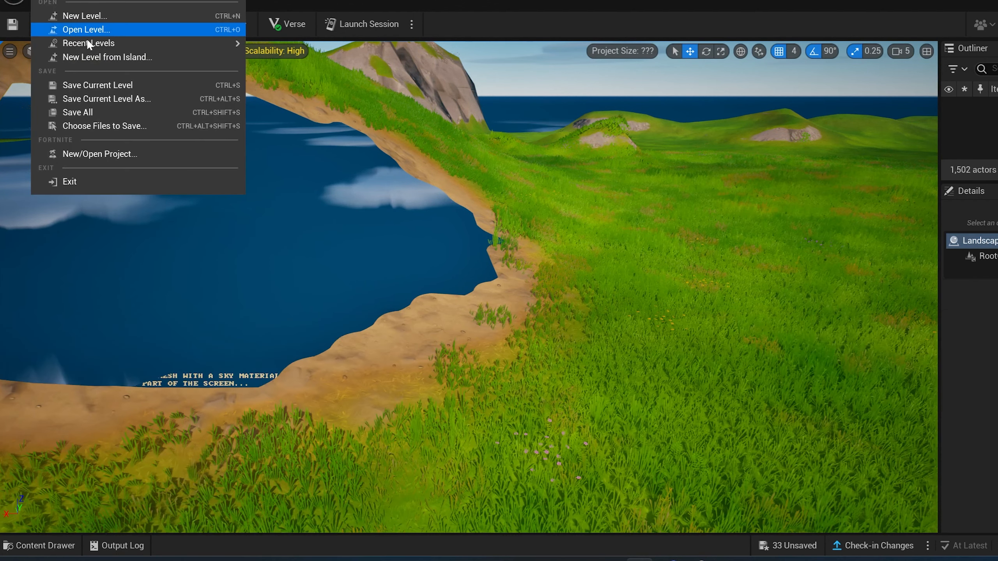
click(86, 108)
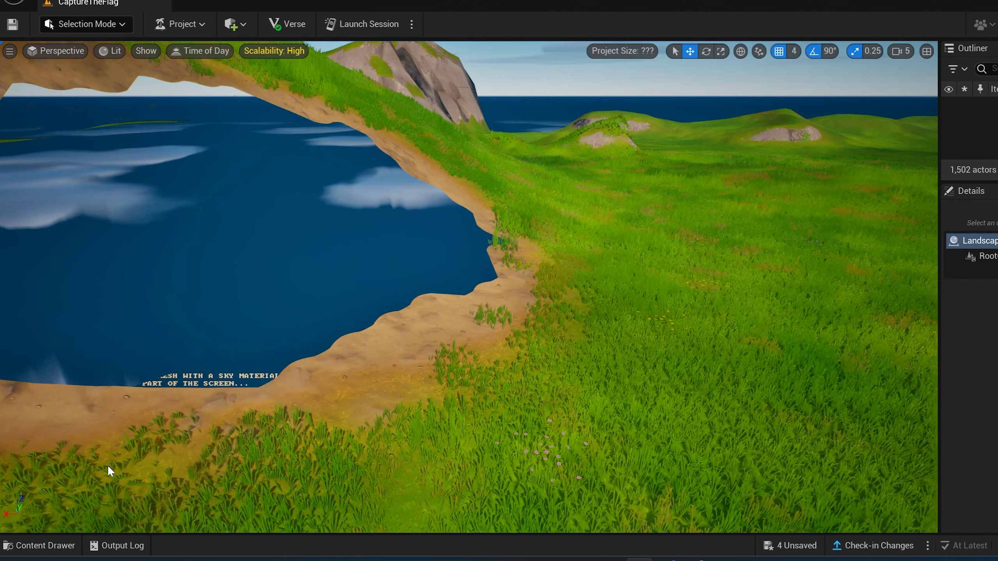
click(40, 546)
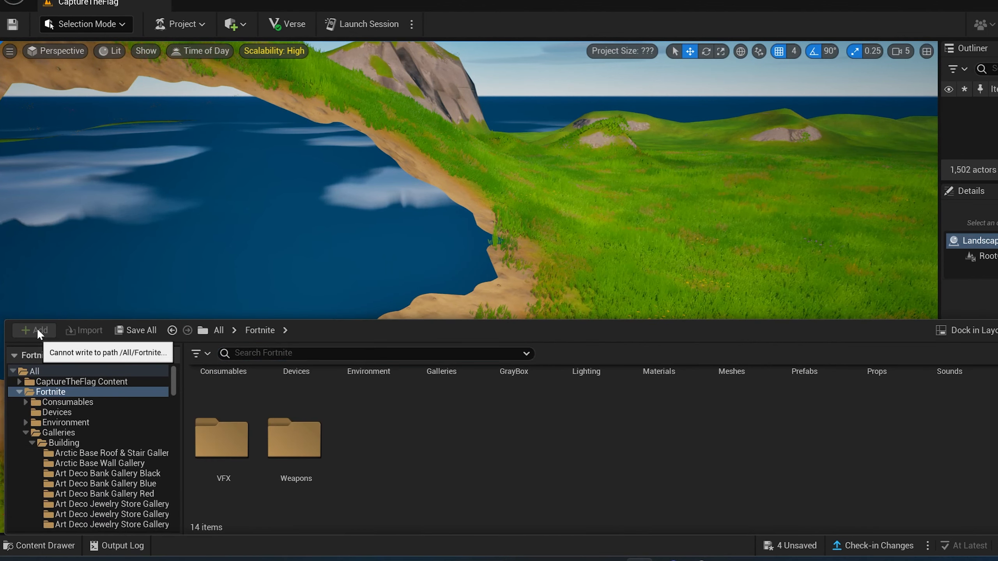
click(36, 382)
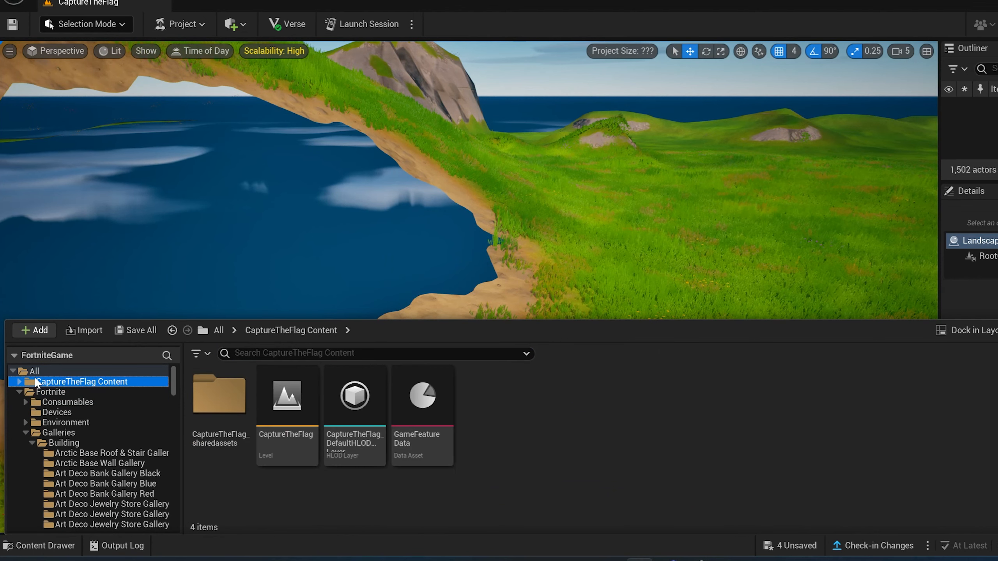
click(34, 330)
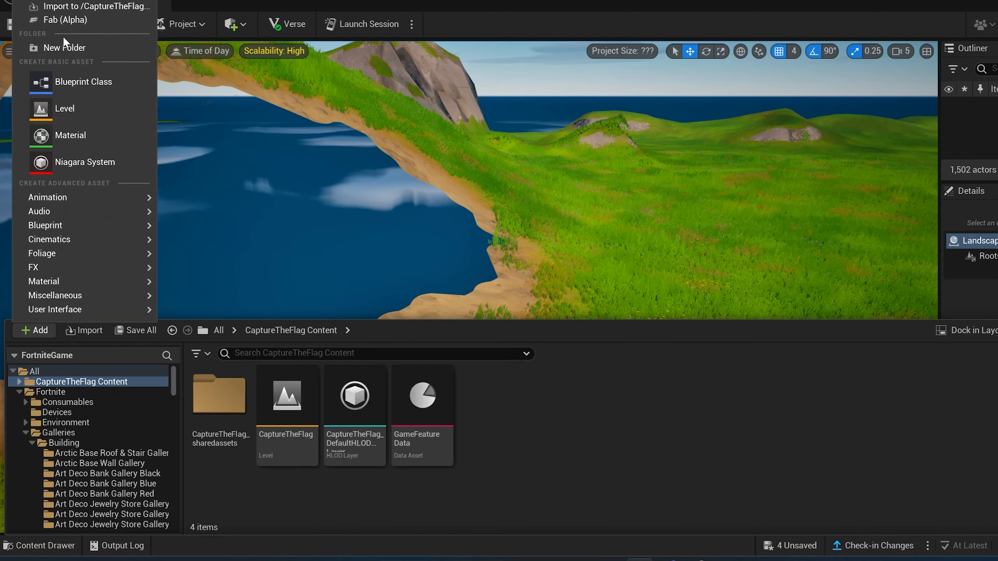
click(59, 20)
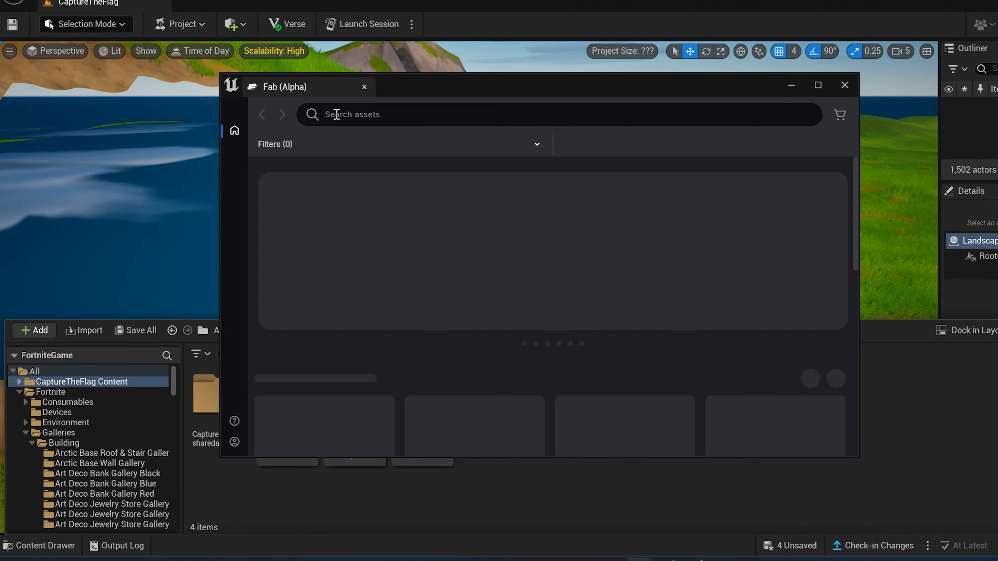
- Search Fab for "Ground" and place a Sandstone Rocky Ground model on the near rim of the cave opening
click(362, 114)
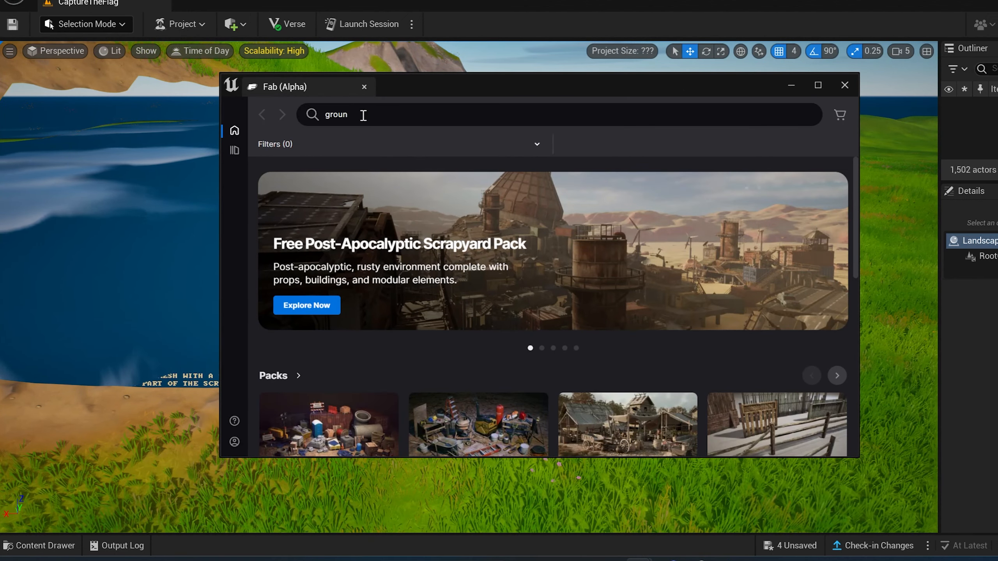
text(Ground)
key(Return)
scroll(402, 259, down, 5)
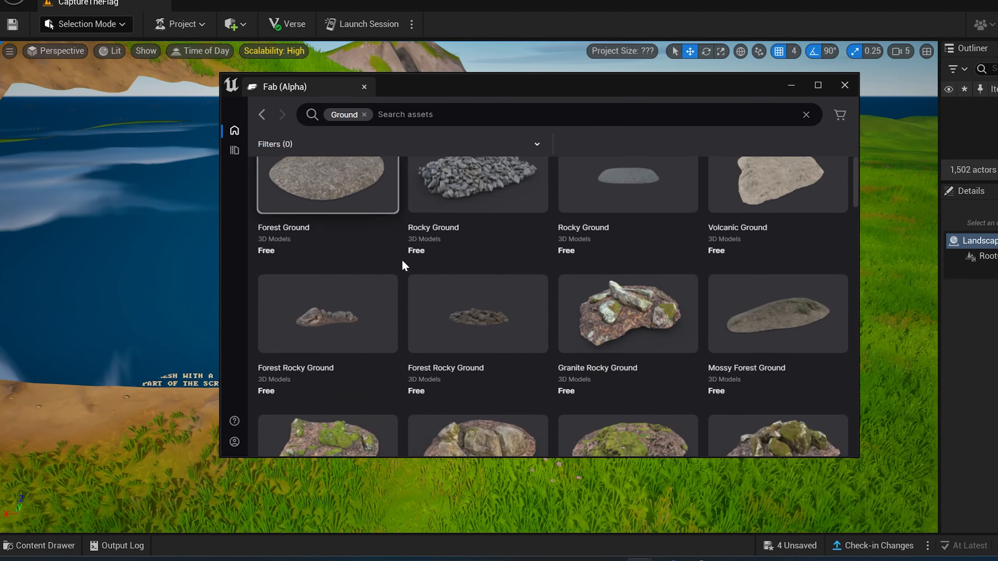
scroll(402, 263, down, 3)
scroll(402, 259, down, 1)
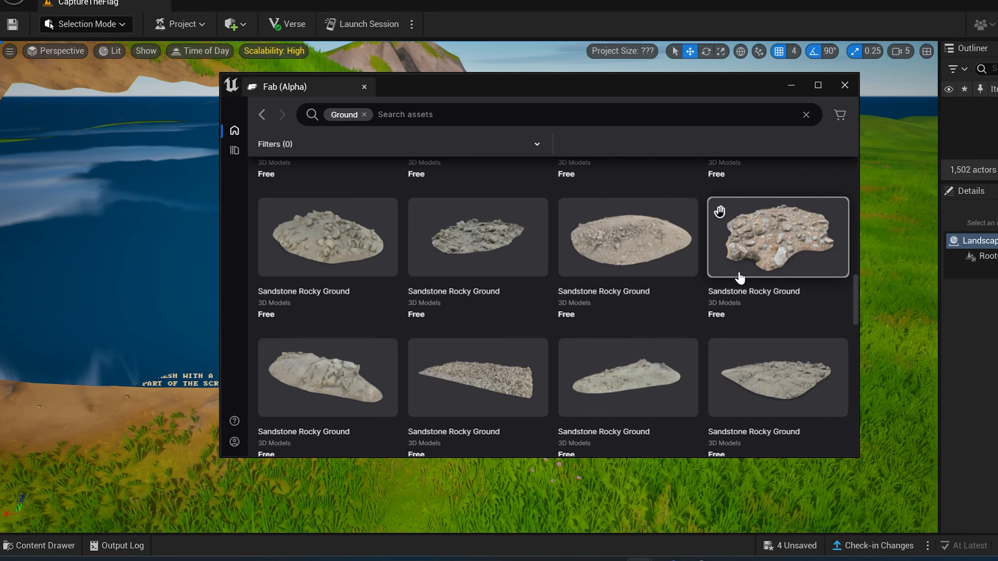
scroll(739, 280, down, 5)
scroll(554, 275, down, 8)
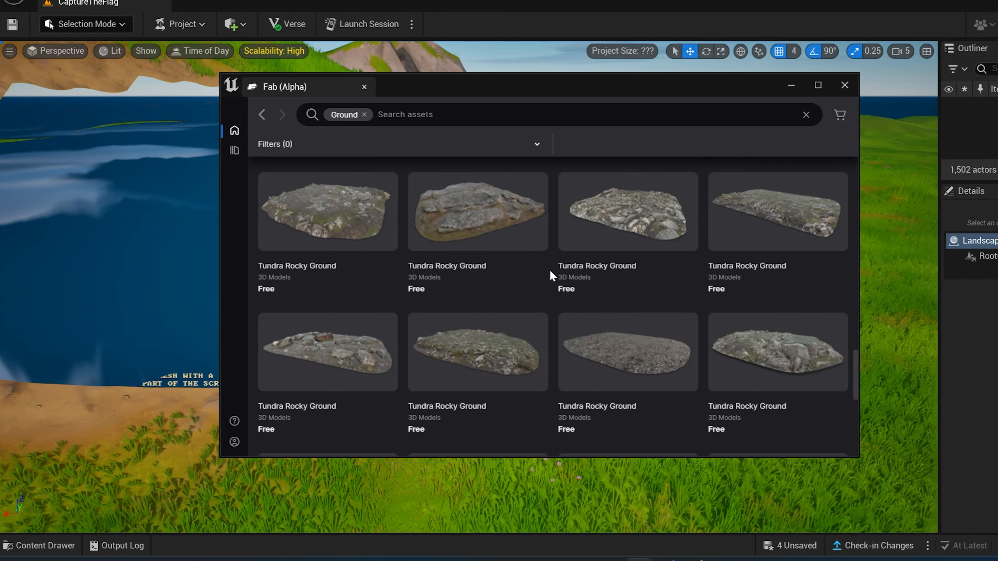
scroll(420, 306, down, 7)
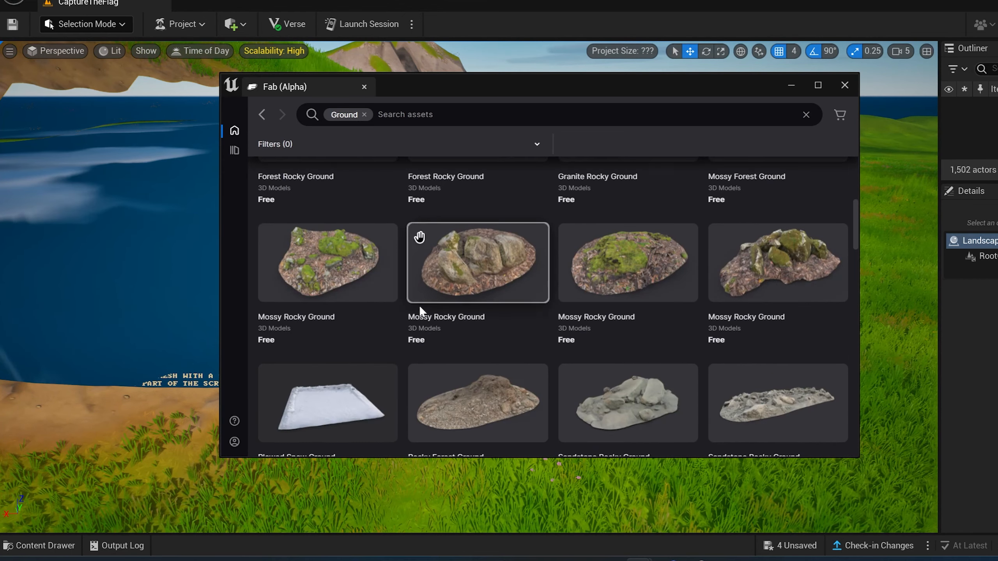
scroll(419, 306, up, 5)
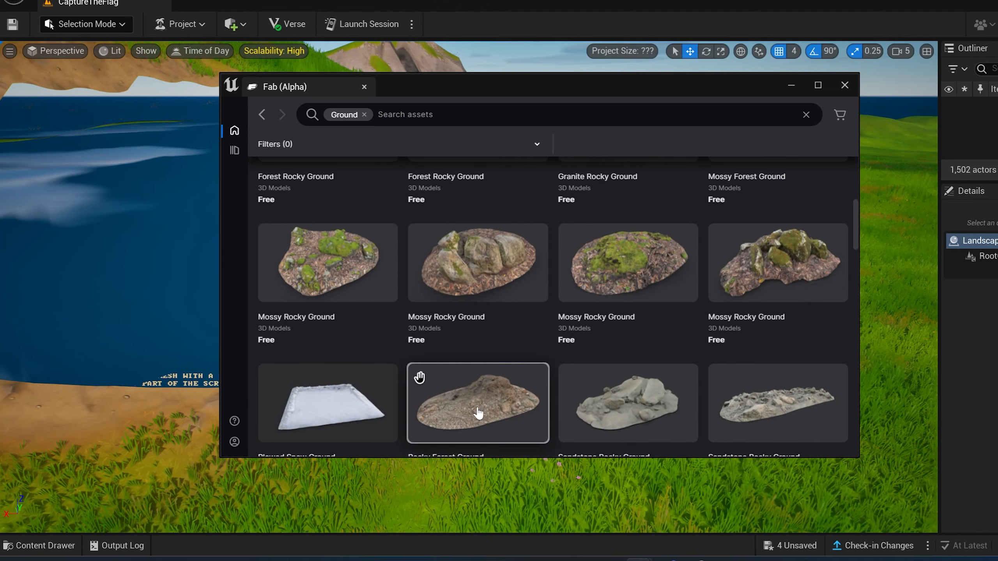
scroll(479, 412, down, 5)
scroll(475, 393, up, 3)
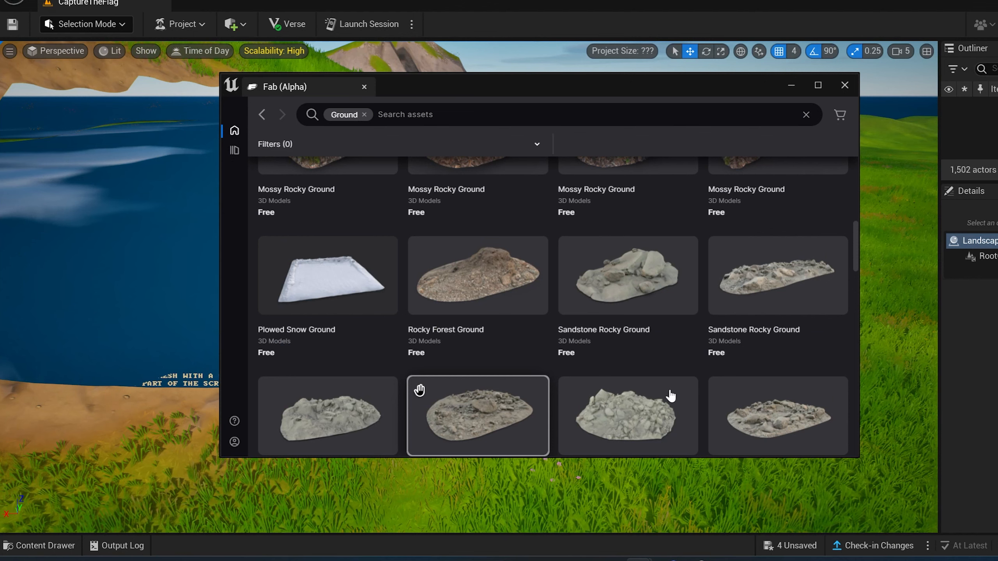
drag(745, 414, 147, 407)
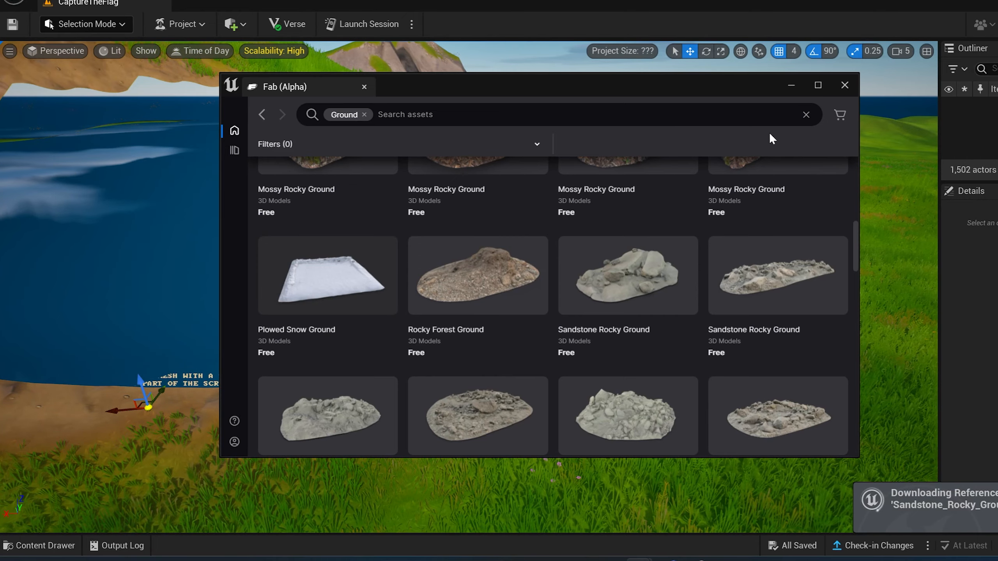
click(793, 87)
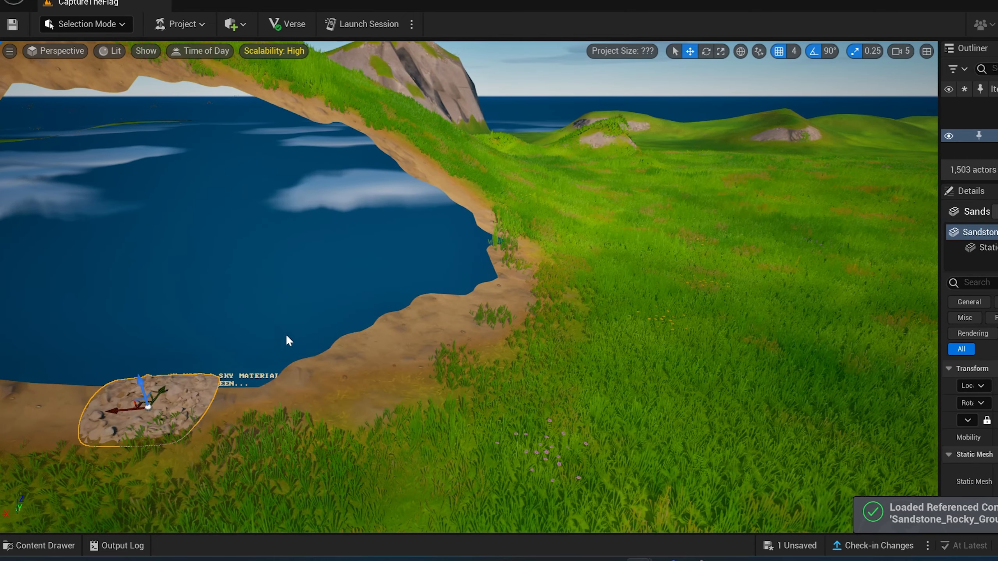
- Scale the sandstone rocky ground up uniformly and position it inside the cave opening as its floor
scroll(214, 386, up, 2)
scroll(213, 386, down, 3)
key(d)
key(a)
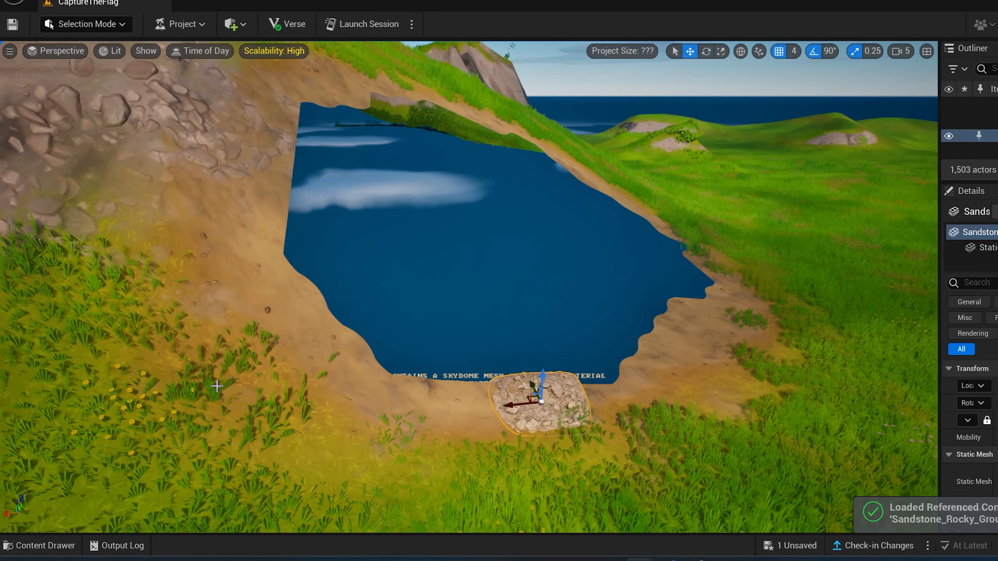
key(r)
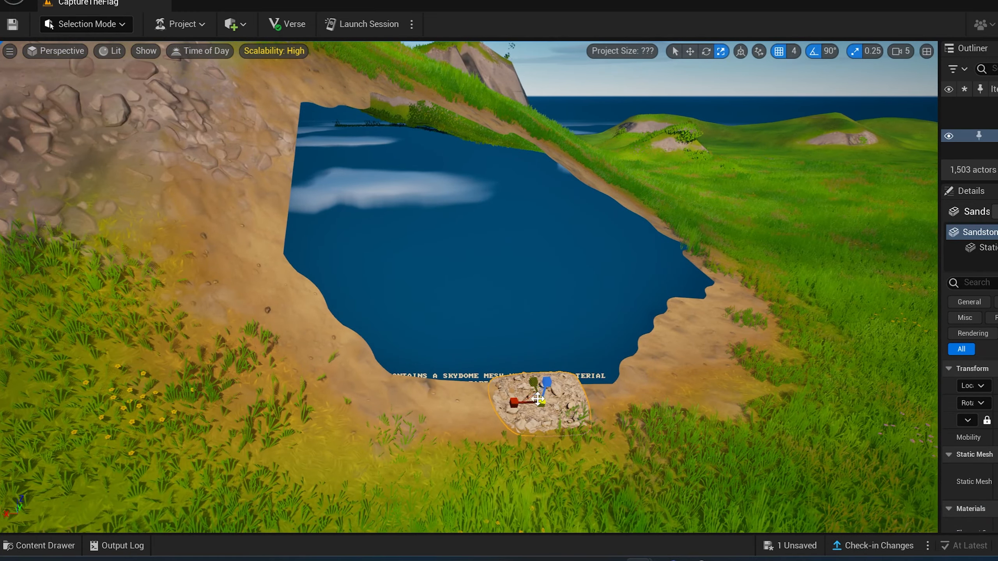
drag(539, 401, 497, 244)
key(w)
key(r)
mouse_move(582, 274)
right_down()
mouse_move(354, 302)
mouse_move(582, 273)
right_up()
scroll(582, 274, down, 3)
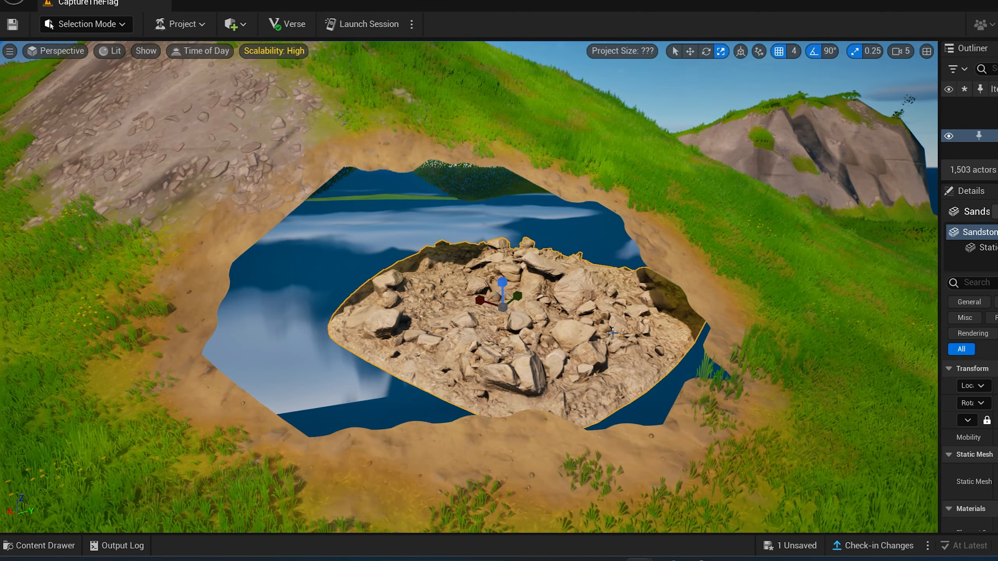
- Duplicate the enlarged rocky ground twice, placing the copies beside it to cover more of the cave opening's floor
key(w)
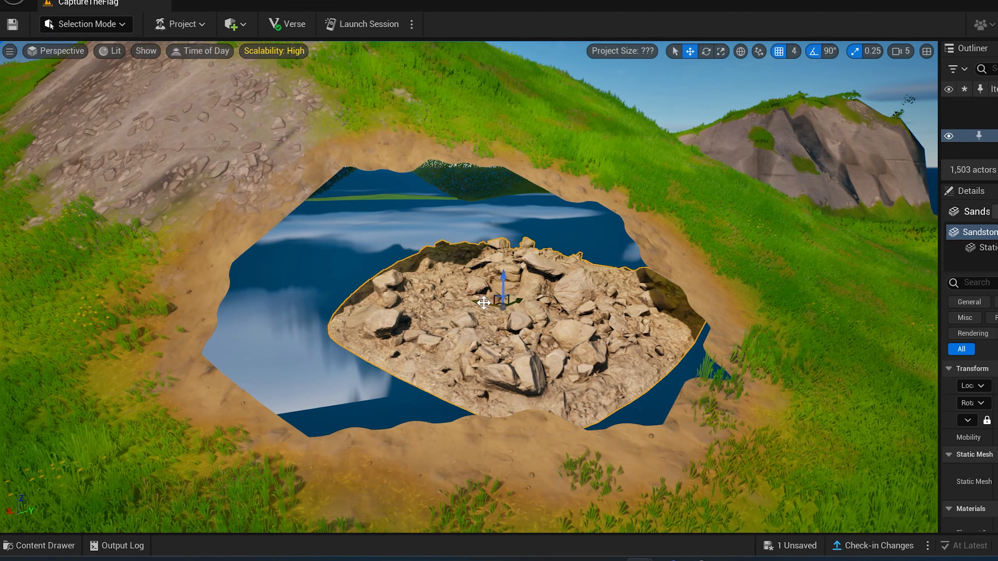
alt+drag(483, 298, 330, 291)
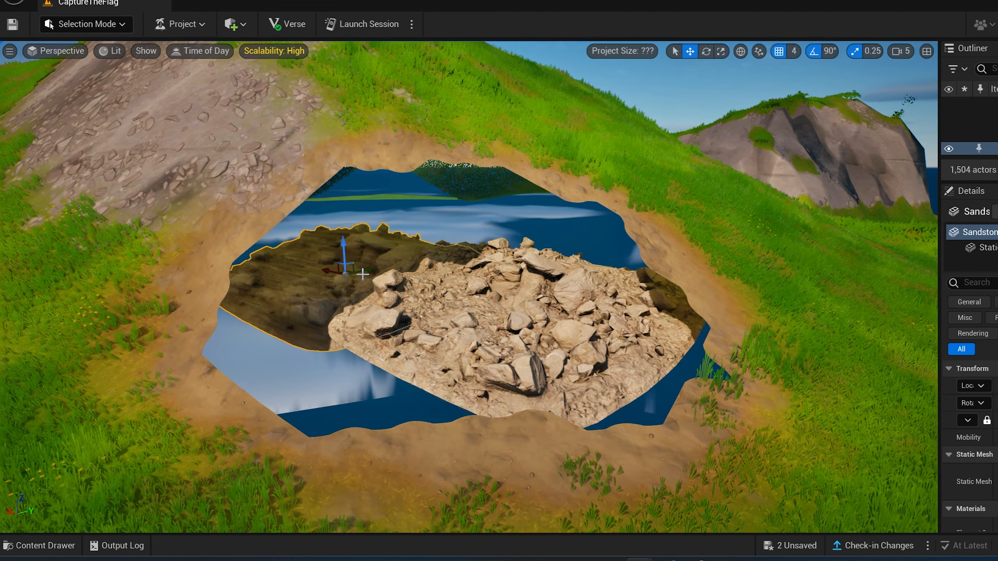
mouse_move(329, 291)
right_down()
mouse_move(373, 330)
mouse_move(354, 283)
mouse_move(326, 297)
right_up()
alt+drag(377, 290, 238, 360)
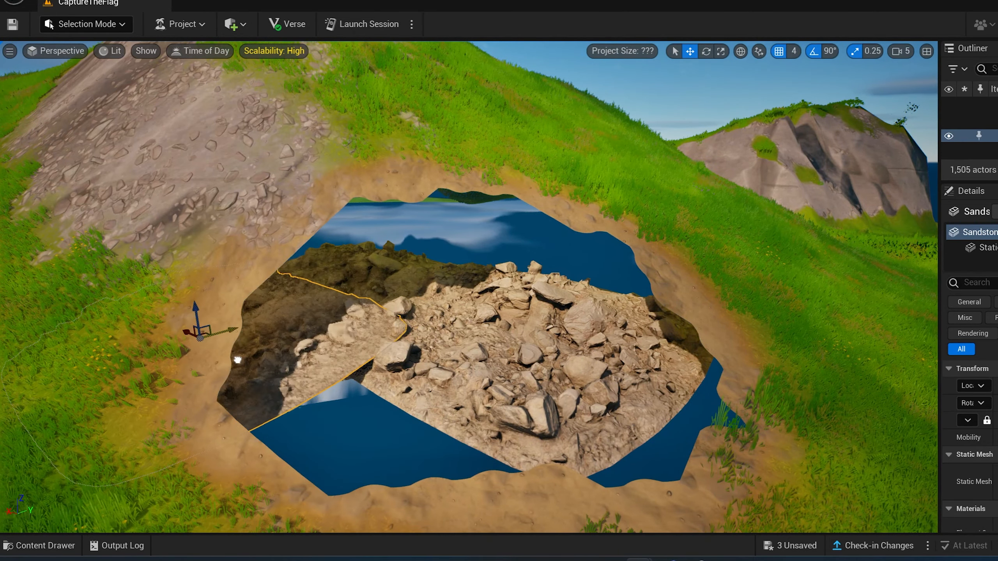
- Duplicate the sandstone rocky ground further and arrange the pieces to cover the front of the cave opening's floor
drag(184, 317, 586, 382)
key(e)
key(w)
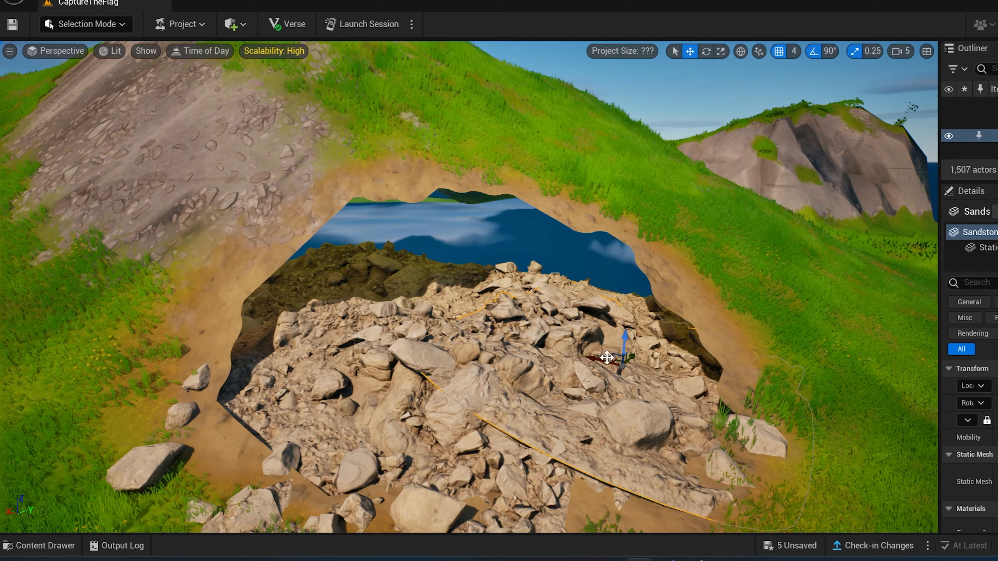
drag(633, 360, 819, 421)
click(690, 414)
right_drag(689, 414, 613, 402)
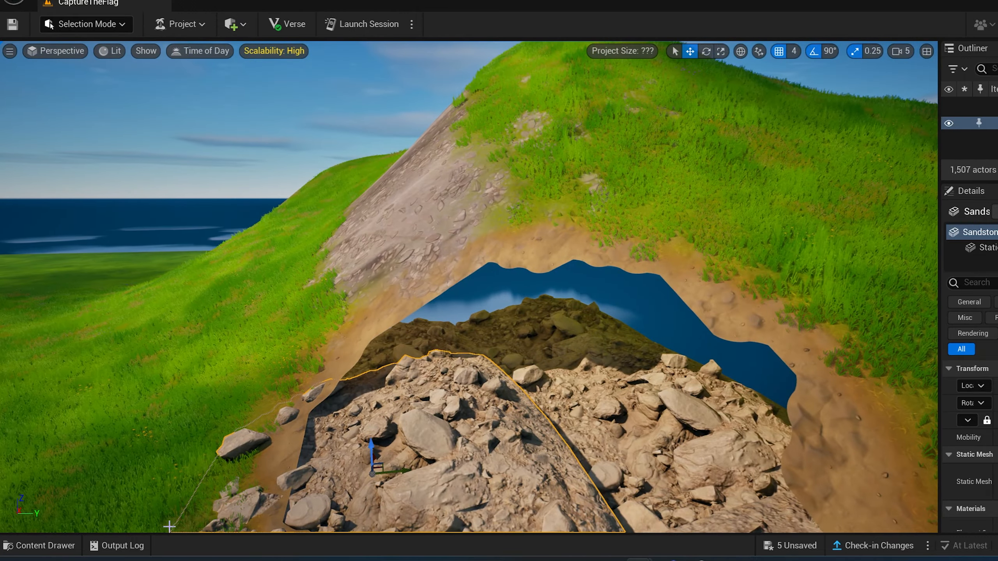
- Reopen Fab and replace the "Ground" search with a search for "rock"
click(44, 545)
click(41, 332)
click(64, 19)
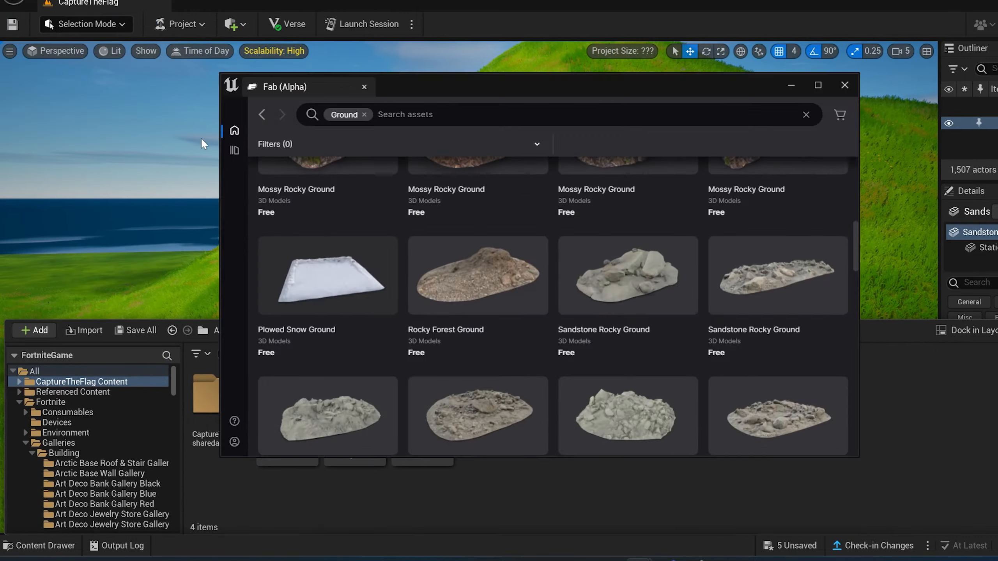
click(364, 114)
text(rock)
key(Return)
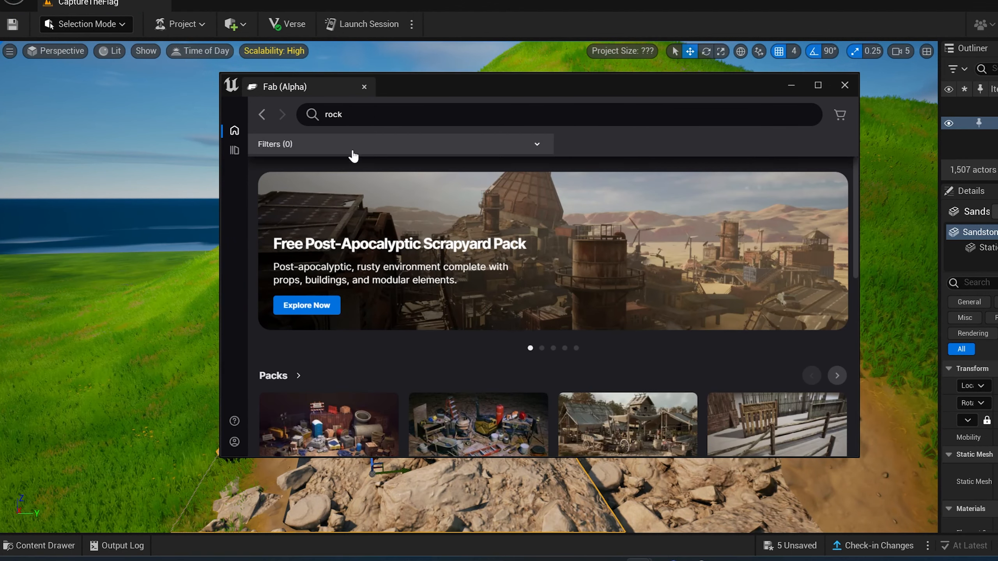
- Browse the rock models and place a free Coffee Rock from Fab at the left edge of the cave opening
scroll(570, 357, down, 10)
scroll(570, 364, up, 4)
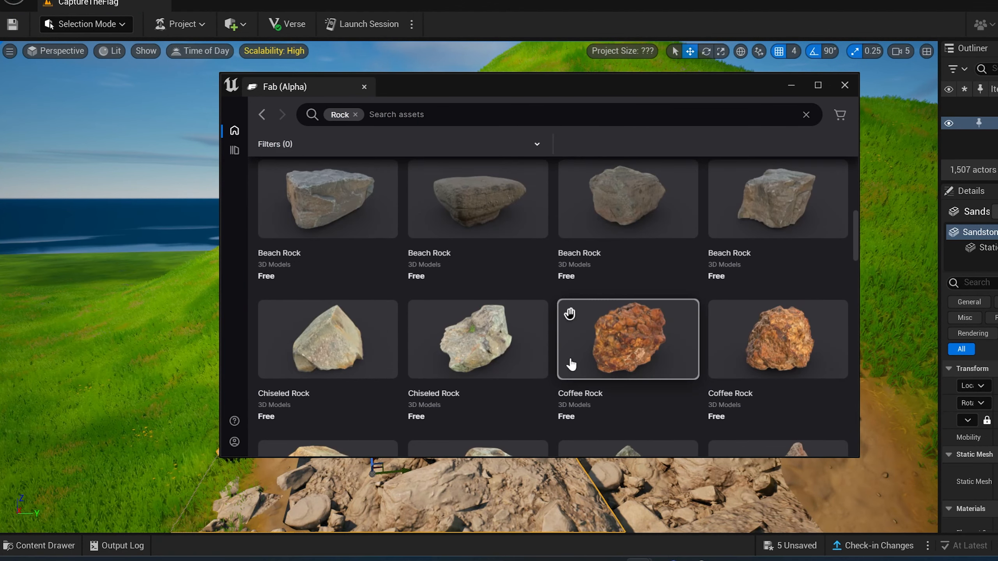
scroll(593, 332, down, 2)
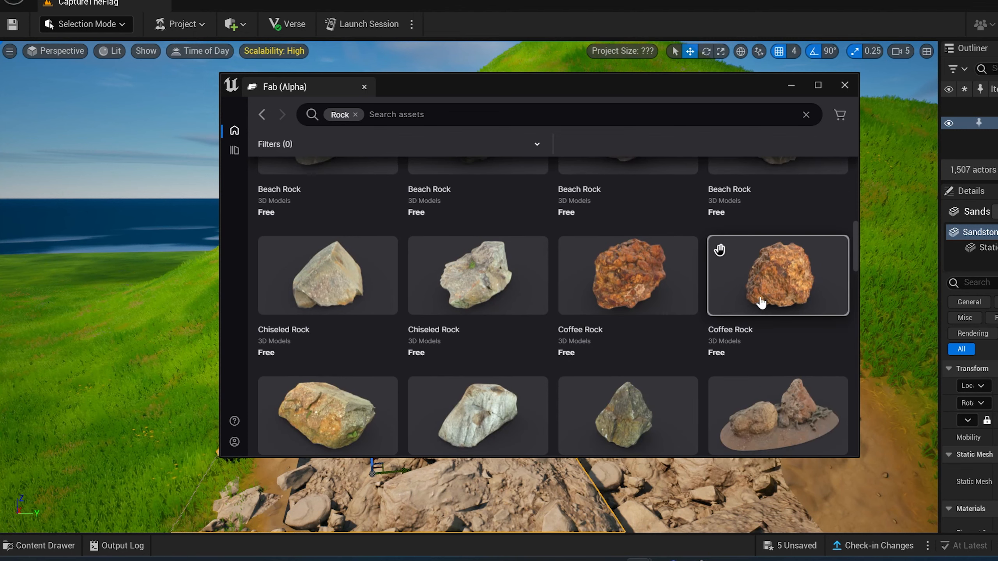
drag(703, 268, 124, 229)
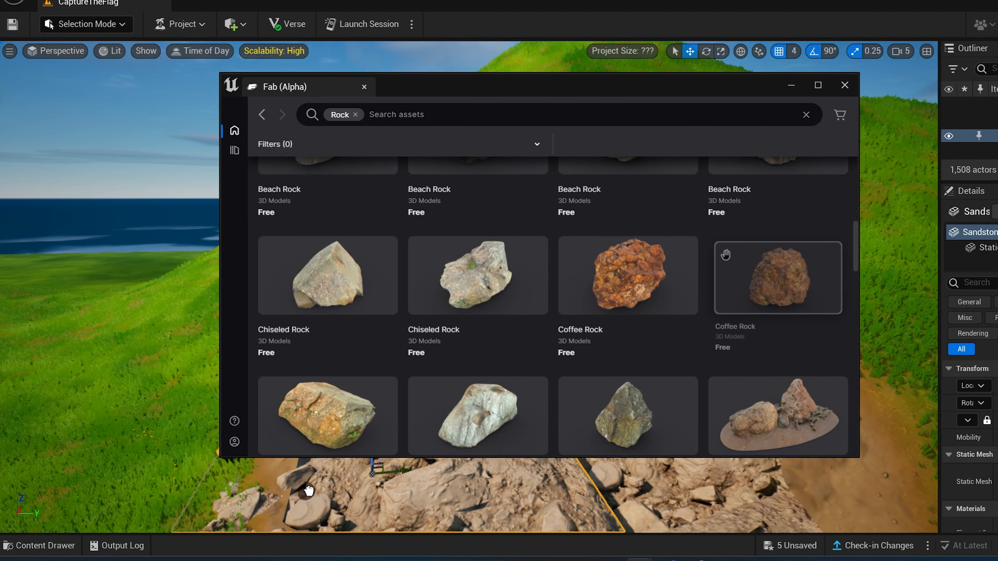
drag(309, 490, 309, 491)
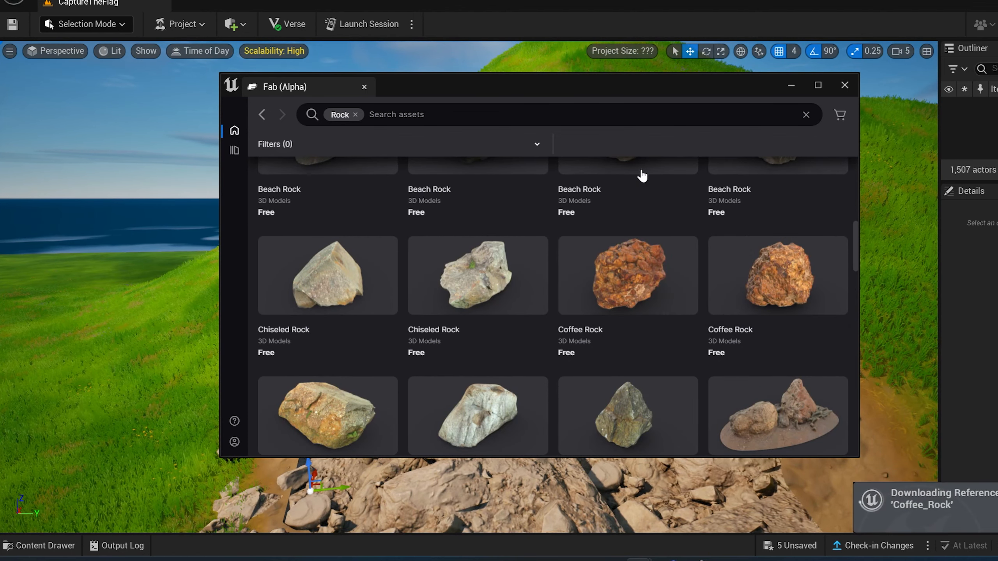
click(792, 85)
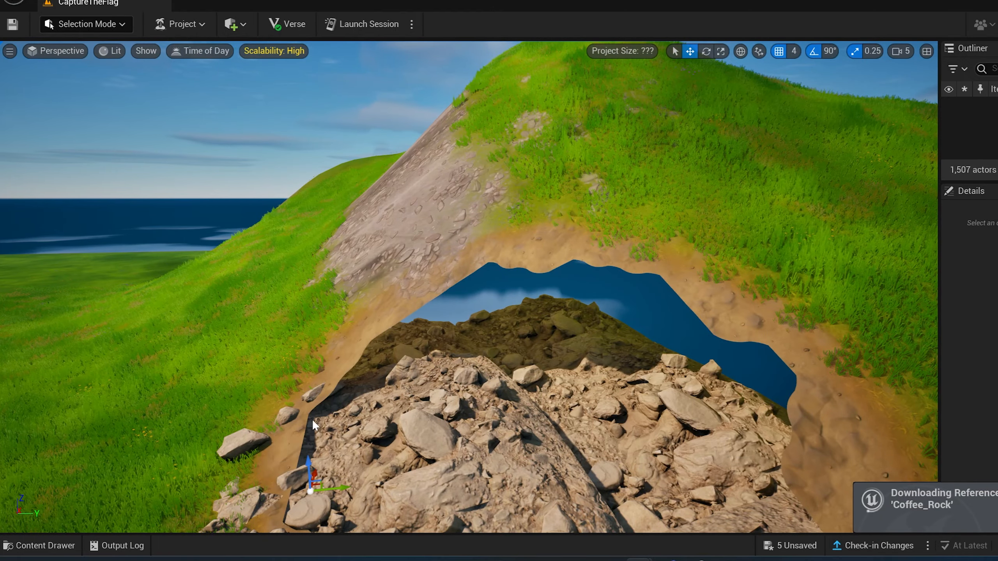
- Move the Coffee Rock down against the left rim of the cave opening as the base of a rock arch
scroll(312, 420, up, 3)
scroll(312, 419, down, 2)
scroll(312, 420, down, 2)
middle_drag(312, 420, 329, 441)
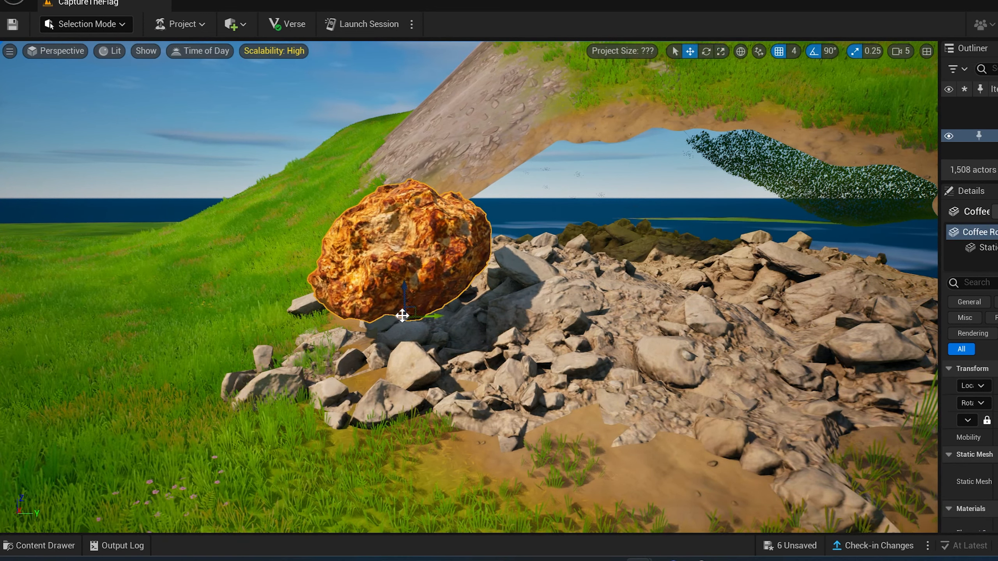
right_drag(390, 314, 299, 316)
drag(298, 316, 187, 311)
right_drag(187, 312, 169, 275)
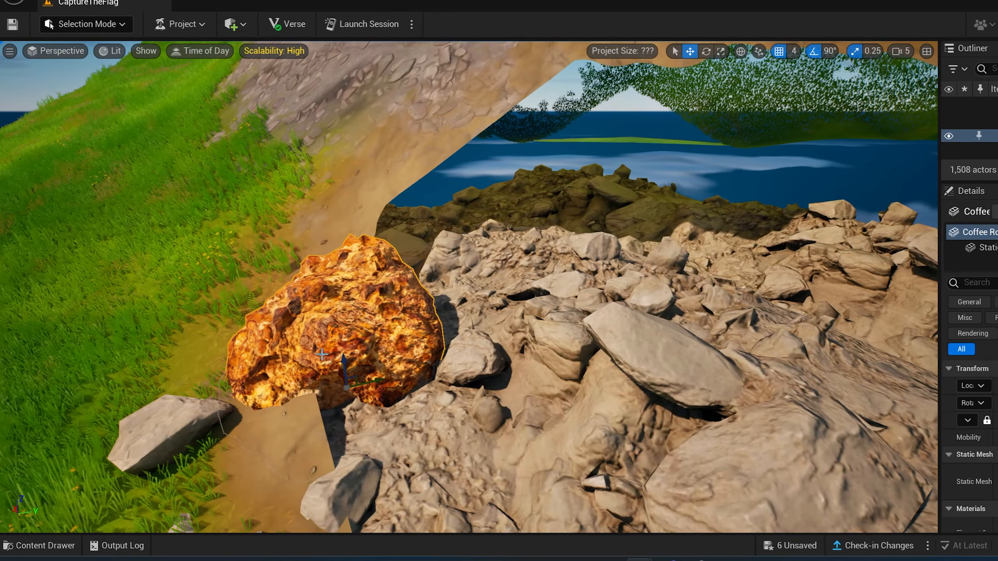
- Duplicate the Coffee Rock repeatedly, rotating and placing the copies up the left side and across the top of the cave opening
key(e)
alt+drag(334, 338, 327, 227)
key(w)
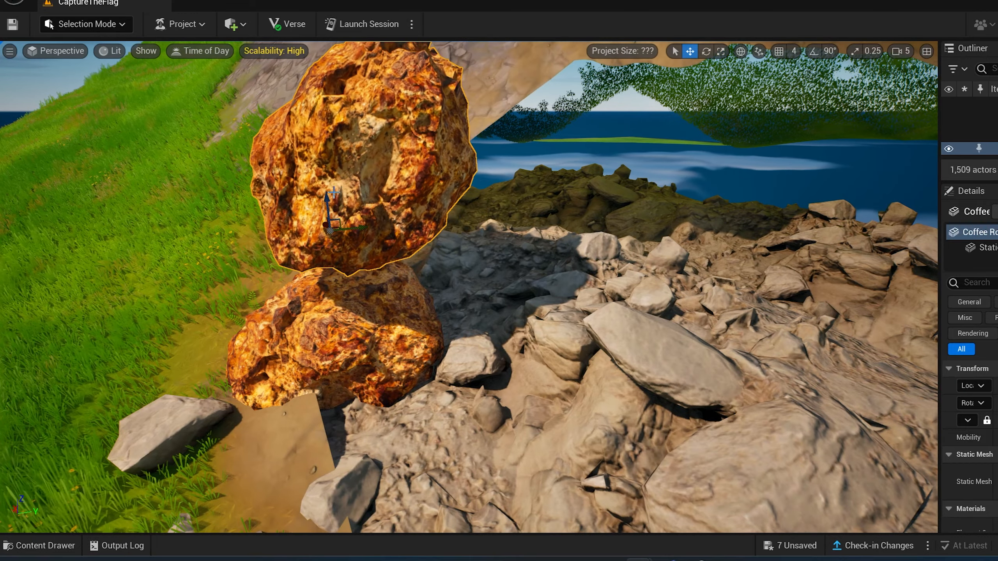
key(ctrl+z)
right_drag(361, 266, 295, 264)
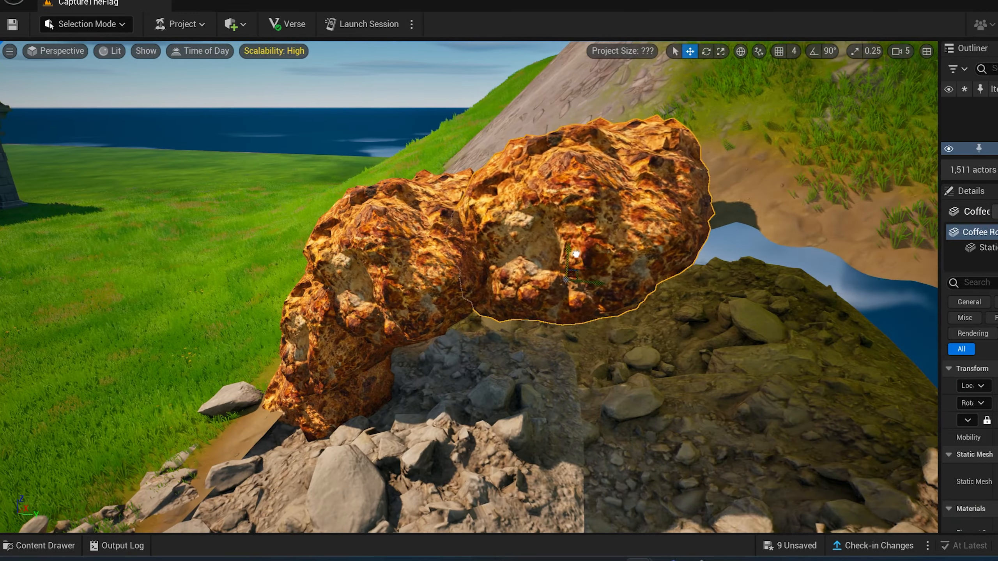
key(e)
right_drag(577, 254, 488, 251)
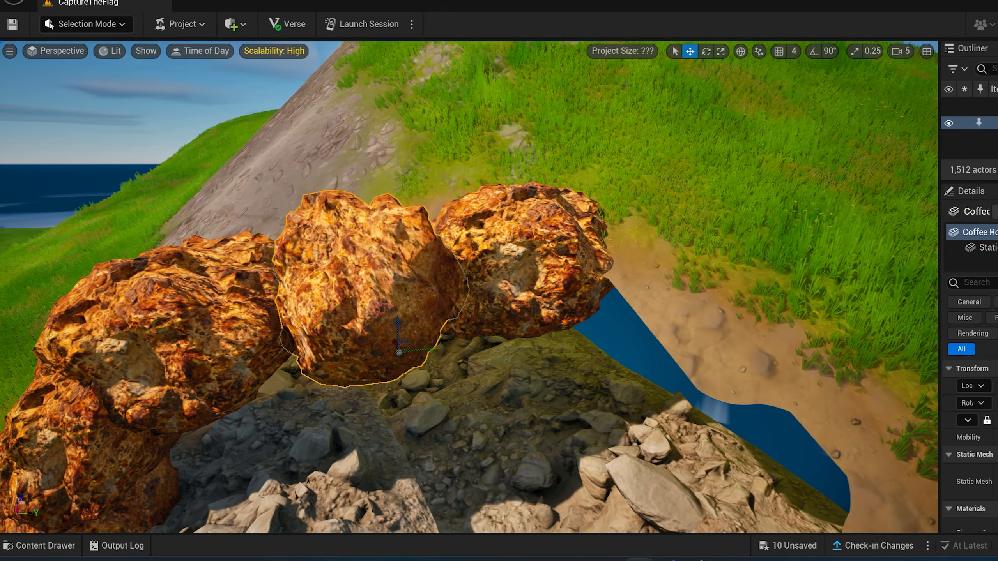
right_drag(506, 277, 550, 275)
- Duplicate the two lowest left Coffee Rocks together, then rotate and move the copies to form the arch's right side
click(118, 304)
shift+click(110, 350)
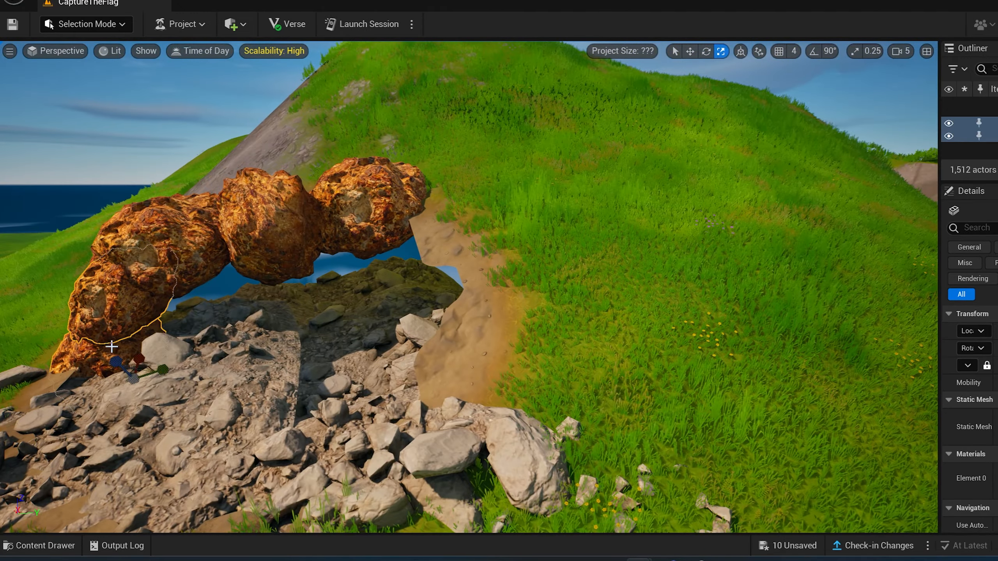
drag(328, 303, 373, 340)
drag(334, 385, 393, 378)
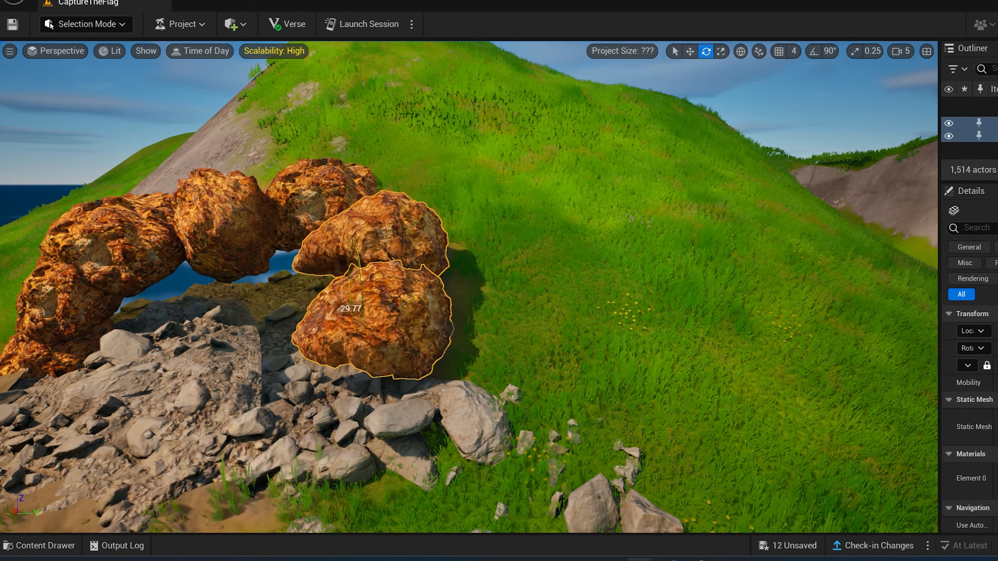
key(w)
right_drag(393, 378, 471, 338)
- Fit another Coffee Rock copy into the gap between the arch's top and right side, adjusting its scale and rotation
click(620, 373)
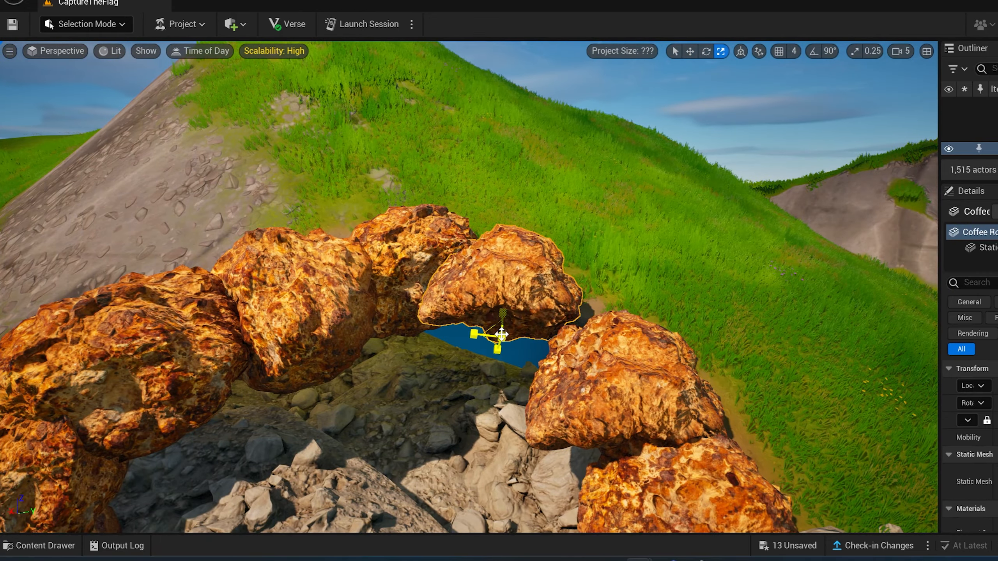
key(e)
drag(504, 346, 522, 342)
right_drag(522, 342, 471, 275)
- Tilt and shift the front-left rocky ground so it sits level with the terrain at the cave entrance
click(373, 287)
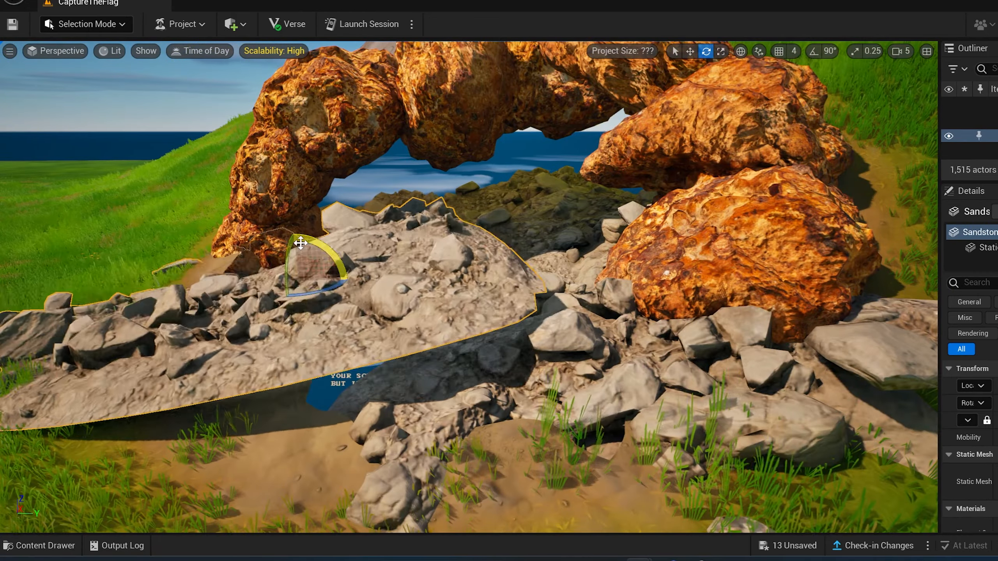
drag(314, 289, 314, 276)
right_drag(314, 275, 446, 275)
drag(446, 276, 445, 286)
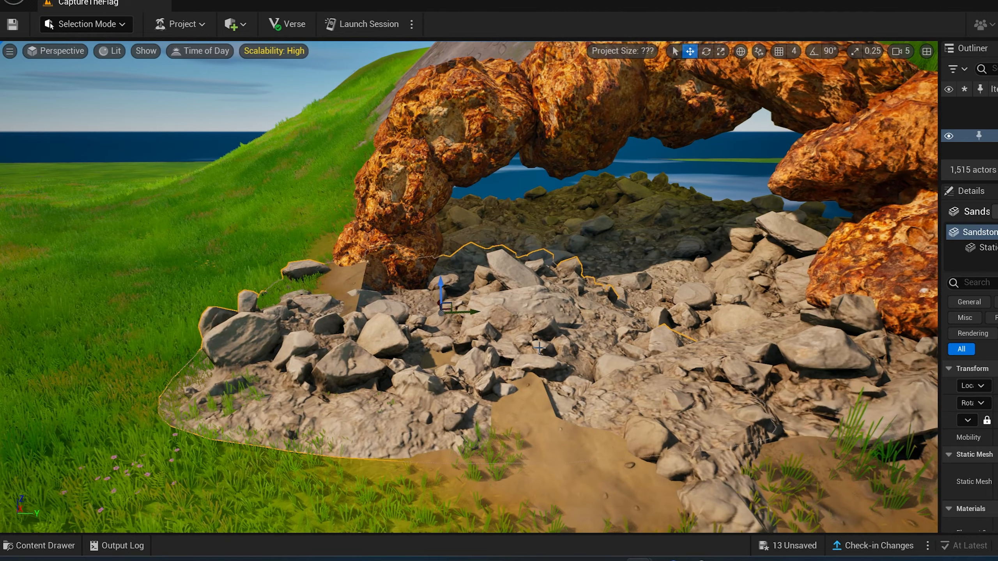
- Rotate rocky ground copies upright and place them along the back of the cave as its inner wall
right_drag(539, 348, 514, 325)
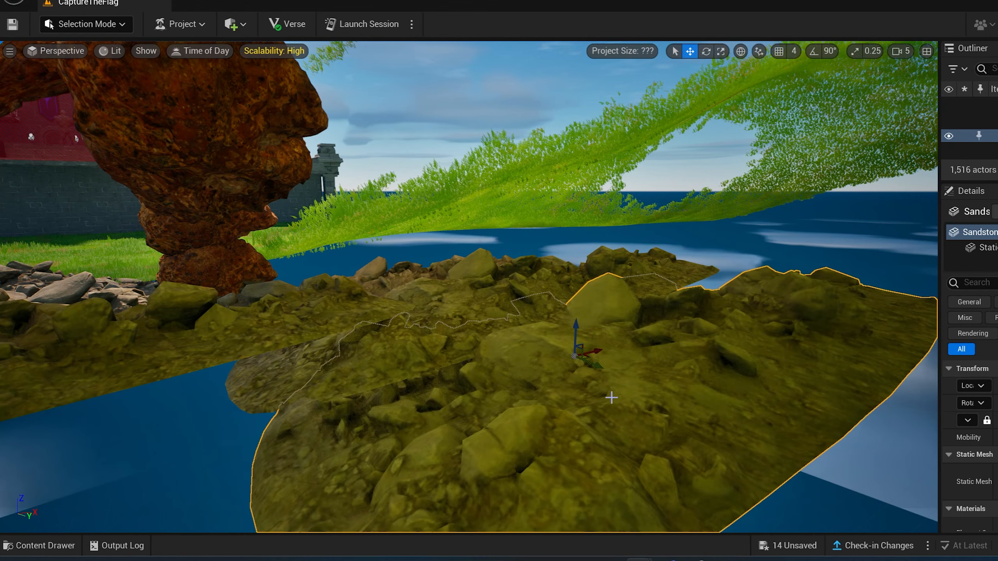
drag(611, 373, 570, 318)
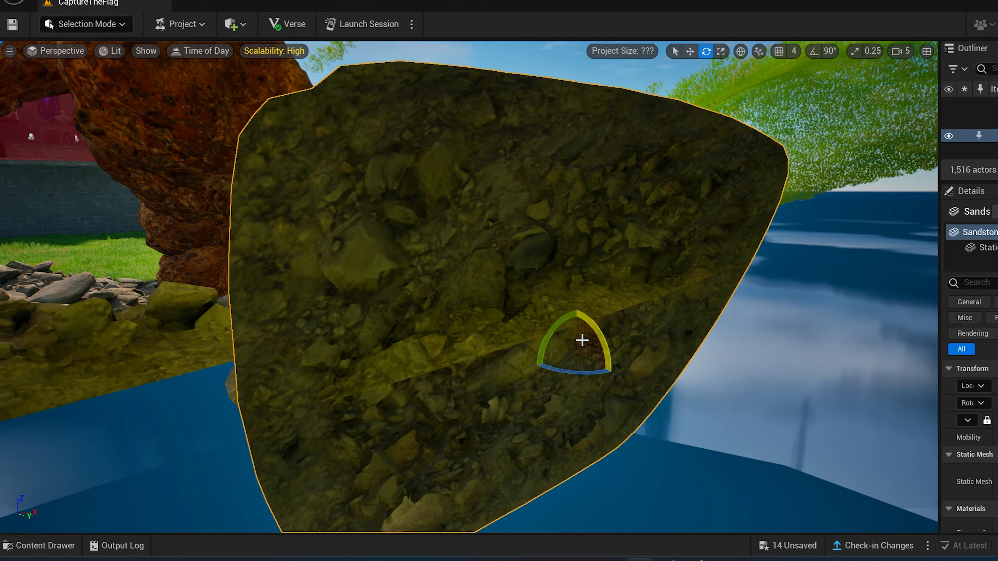
drag(559, 368, 523, 372)
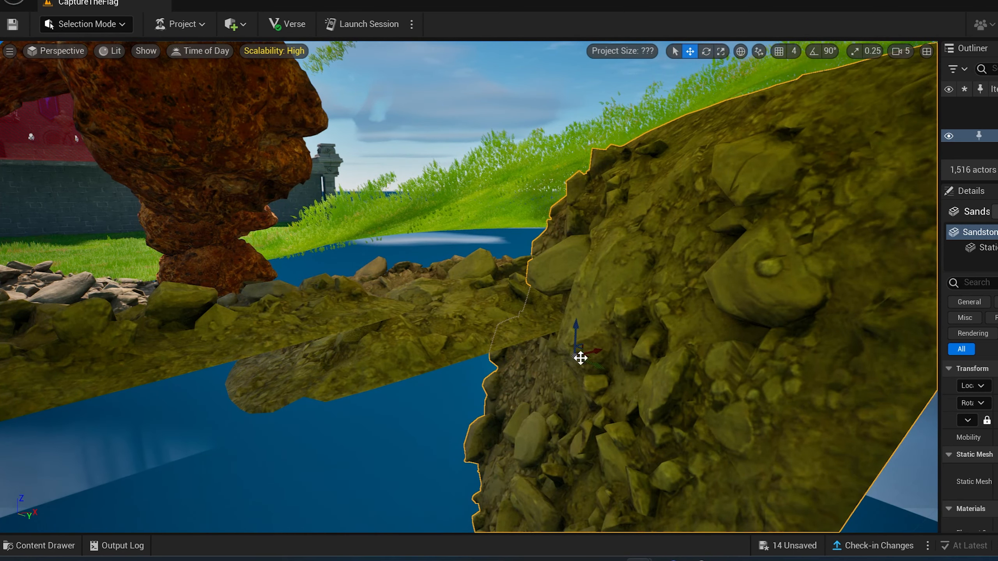
drag(574, 340, 484, 205)
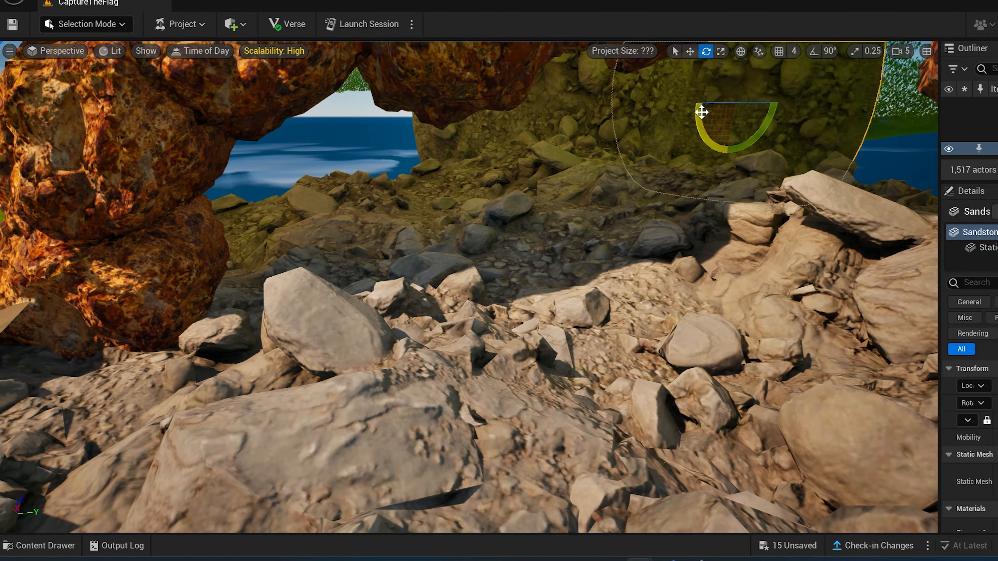
drag(703, 114, 707, 145)
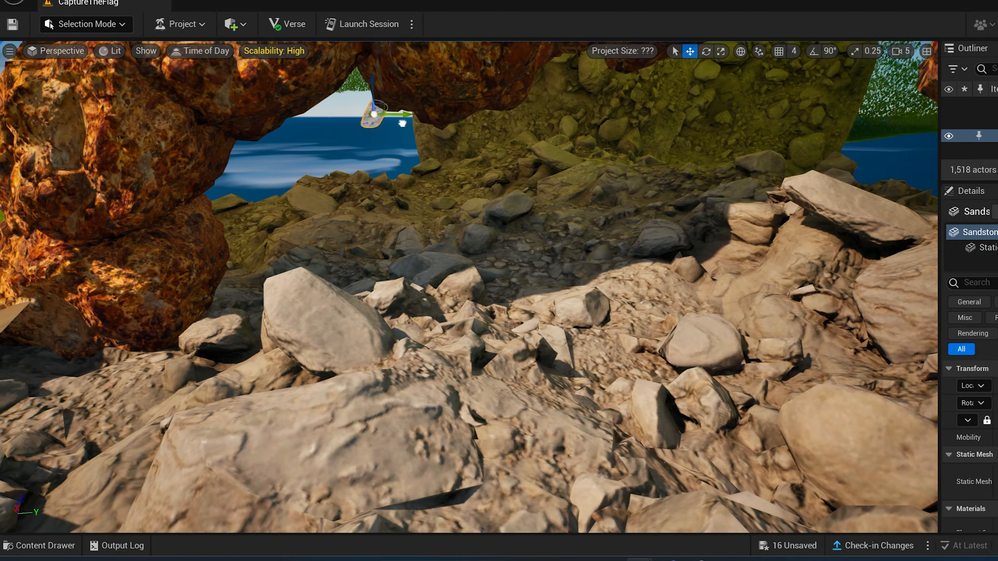
- Add and rotate more upright rocky ground pieces to close the gap in the cave's left inner wall
right_drag(403, 123, 526, 83)
key(e)
drag(637, 82, 559, 129)
key(w)
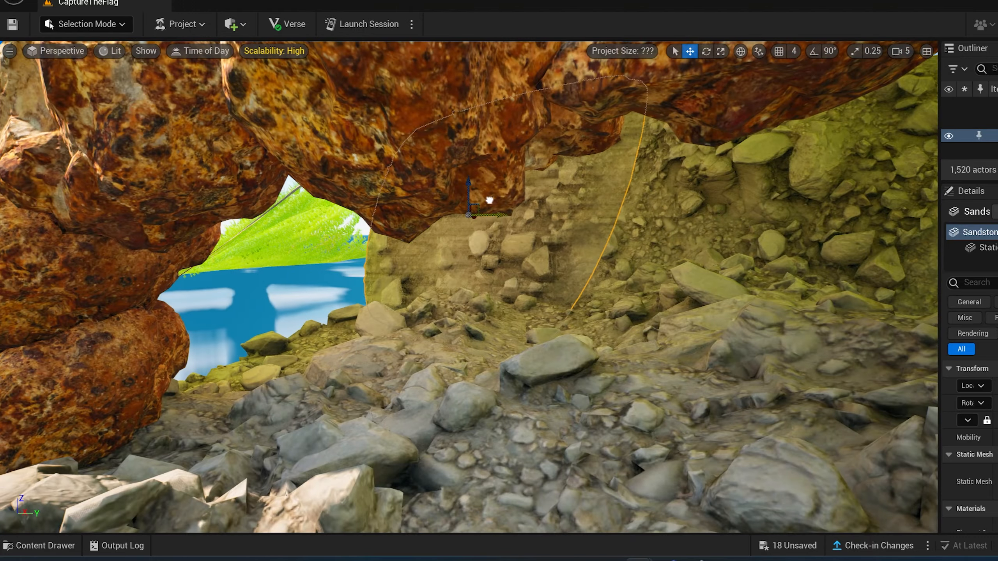
key(e)
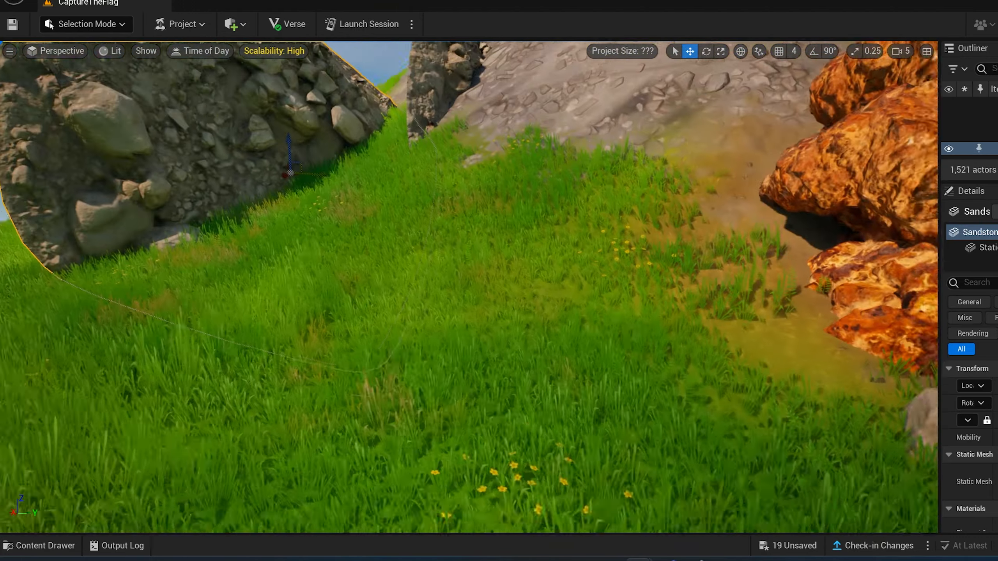
- Place a Granite Rock from Fab on the grass left of the cave entrance and scale it up to boulder size
right_drag(306, 183, 354, 183)
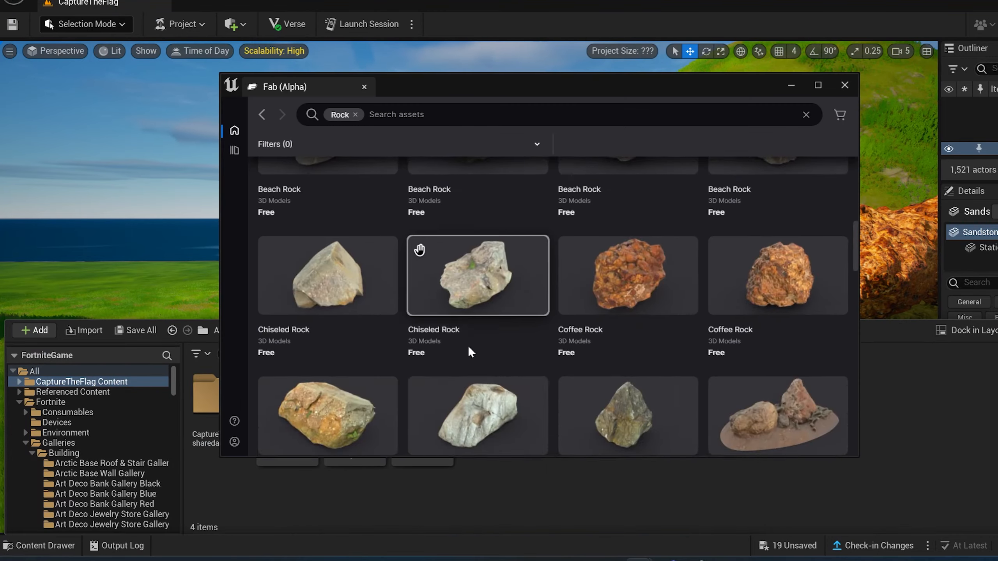
scroll(468, 348, down, 5)
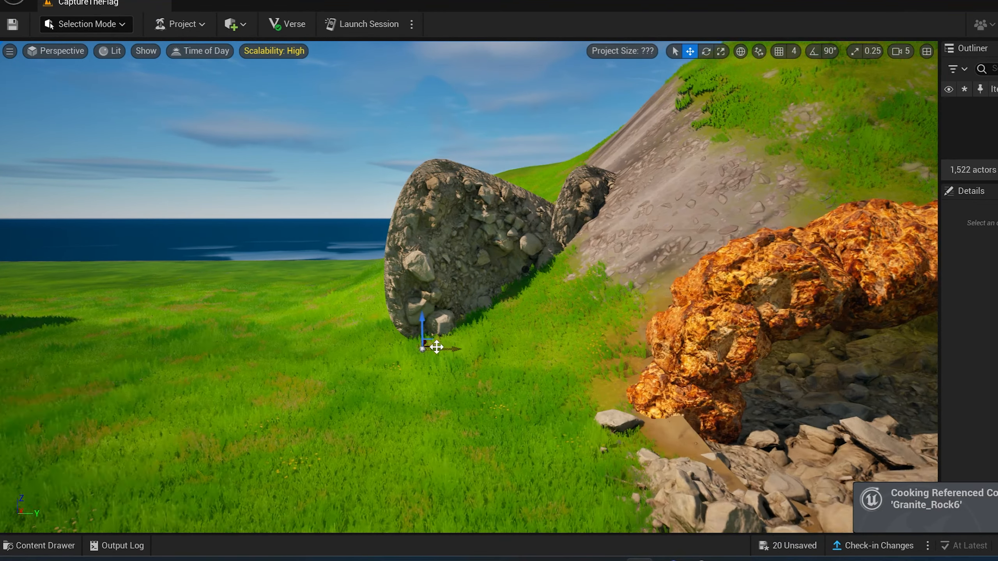
scroll(364, 433, up, 5)
right_drag(488, 386, 486, 421)
right_drag(490, 375, 511, 346)
key(w)
drag(618, 332, 328, 420)
drag(294, 388, 294, 354)
key(r)
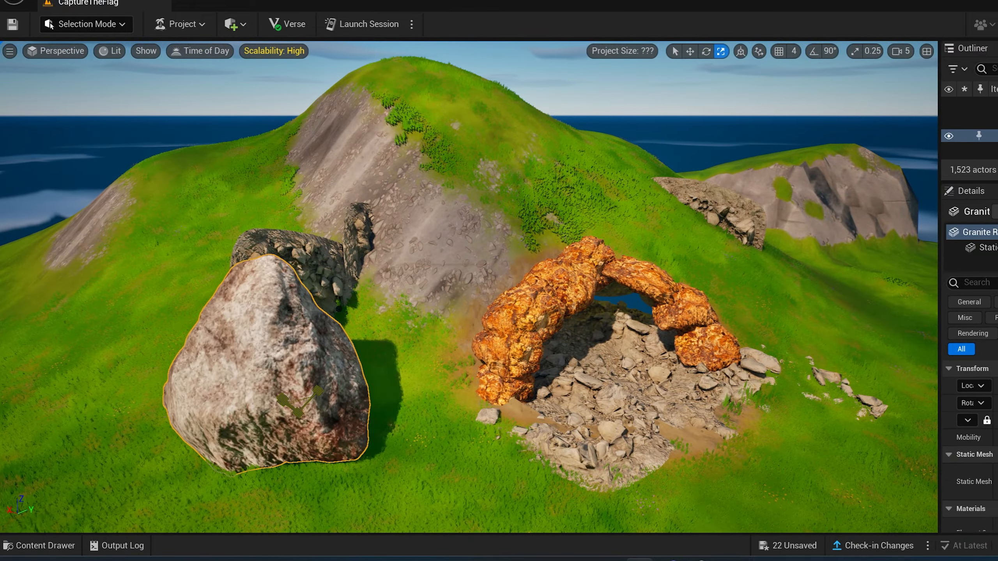
- Move the granite boulder against the hillside left of the arch and place a duplicate on the slope to its right
key(w)
drag(275, 393, 326, 375)
right_drag(326, 375, 354, 397)
alt+drag(157, 365, 629, 277)
right_drag(630, 276, 605, 278)
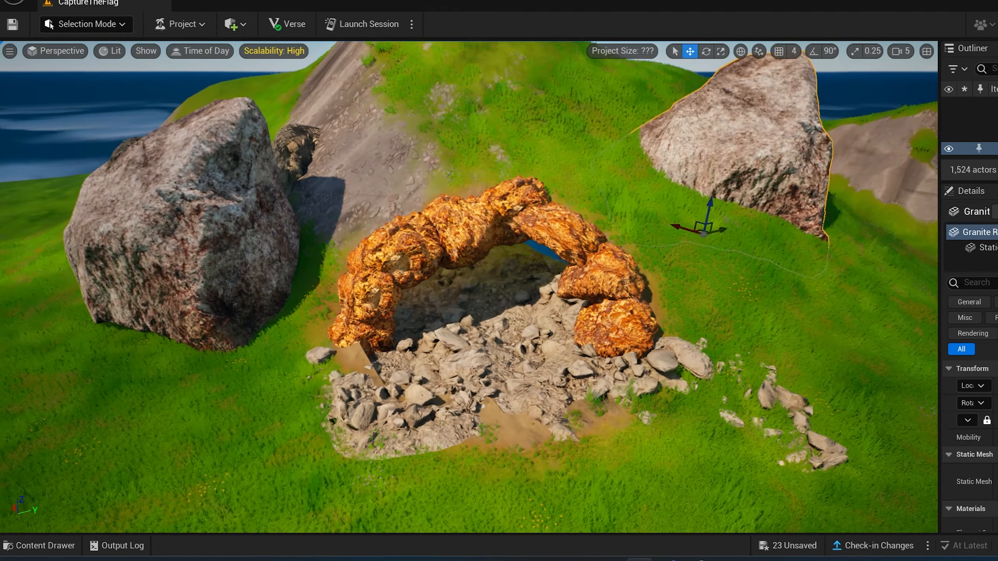
- Duplicate the granite boulder behind the left one and rotate the copy to hide the exposed rocky ground wall
click(464, 289)
alt+drag(463, 289, 586, 289)
right_drag(565, 267, 484, 338)
click(551, 393)
alt+drag(530, 464, 458, 343)
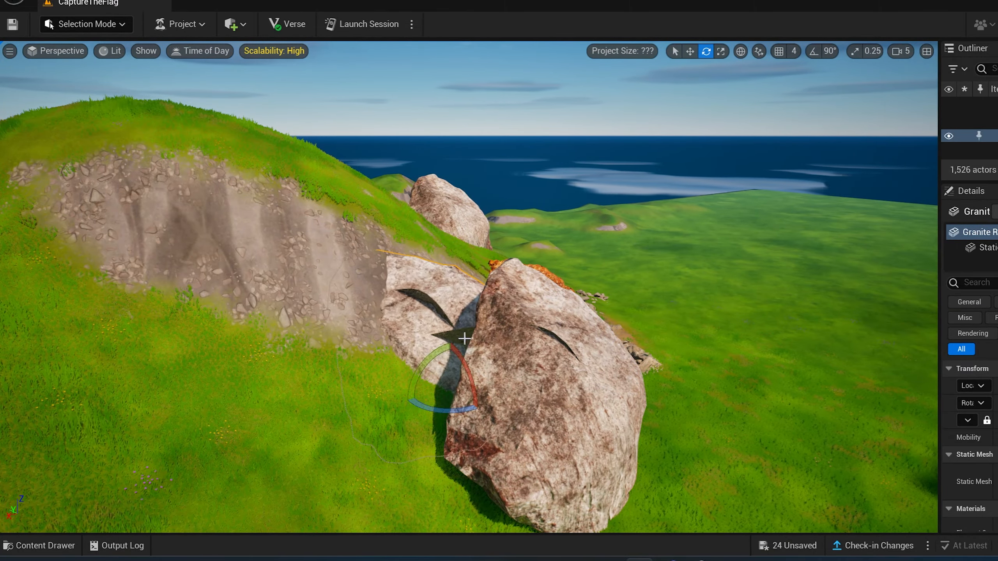
- Inspect the cave entrance from the front, checking the rock arch, inner walls and surrounding granite boulders
right_drag(441, 367, 283, 356)
click(441, 367)
key(d)
key(q)
key(w)
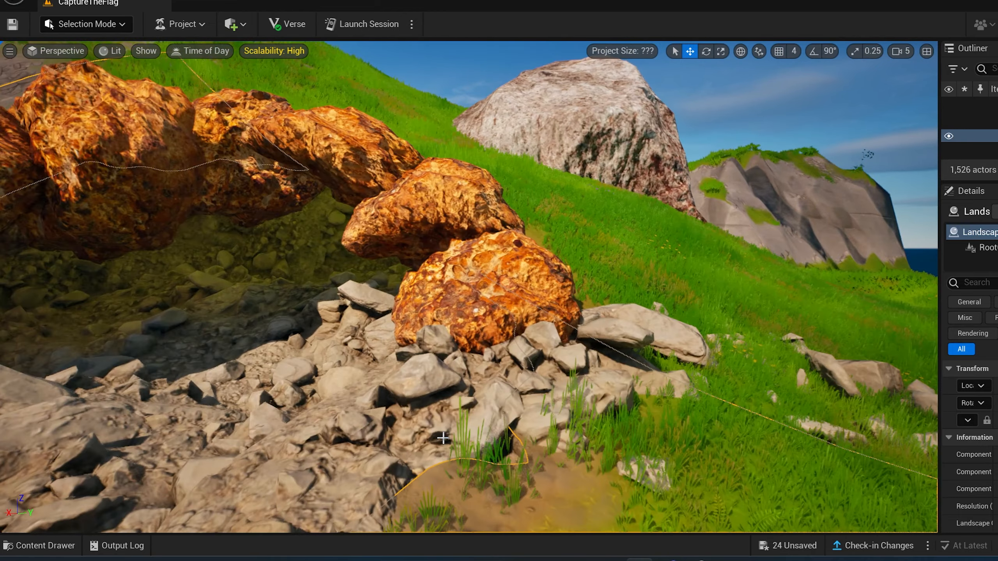
right_drag(441, 367, 314, 334)
right_drag(416, 330, 440, 325)
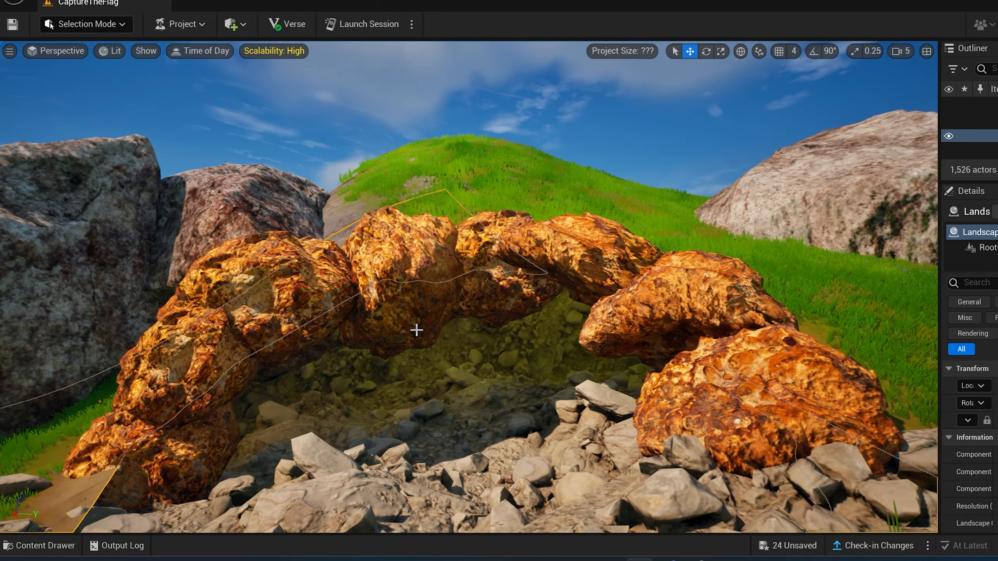